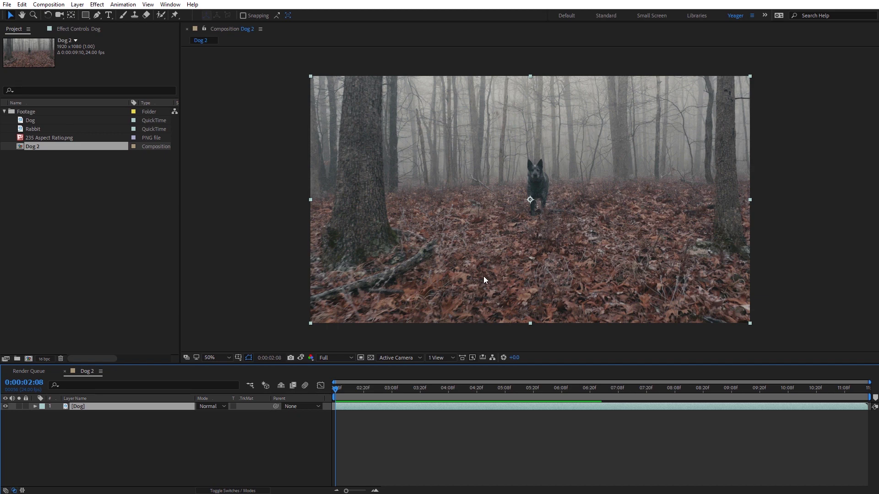
Rename the Dog 2 composition as Precomp in its composition settings
{"action": "right_click", "coordinate": [229, 140]}
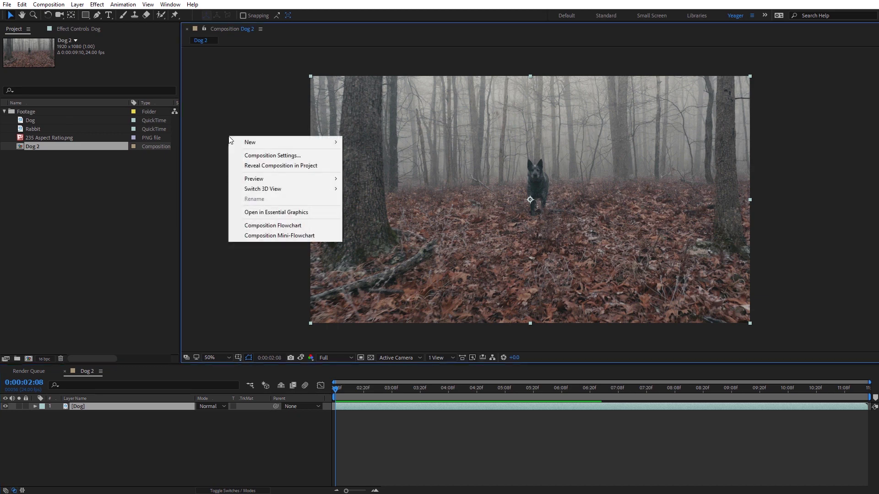
{"action": "left_click", "coordinate": [273, 156]}
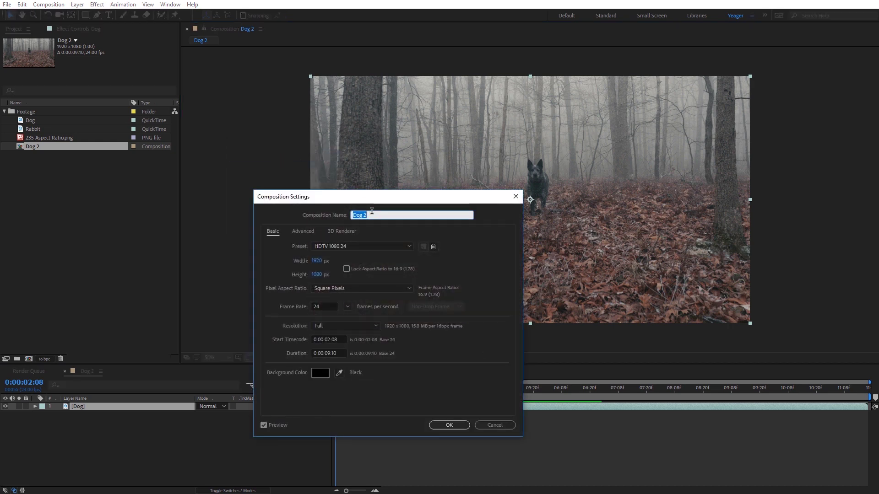
{"action": "type", "text": "Precomp"}
{"action": "left_click", "coordinate": [449, 426]}
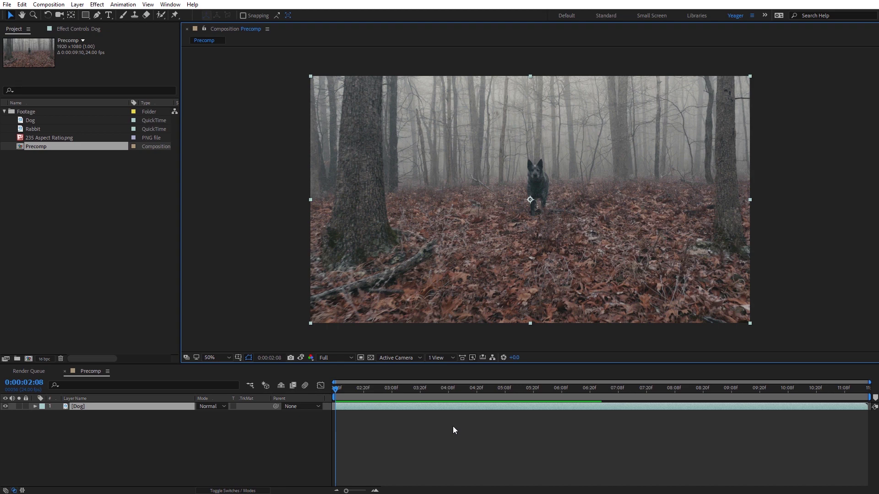
Try 235 Aspect Ratio.png as an overlay above the Dog layer and delete it from both the composition and the project
{"action": "left_click_drag", "start_coordinate": [47, 139], "coordinate": [143, 407]}
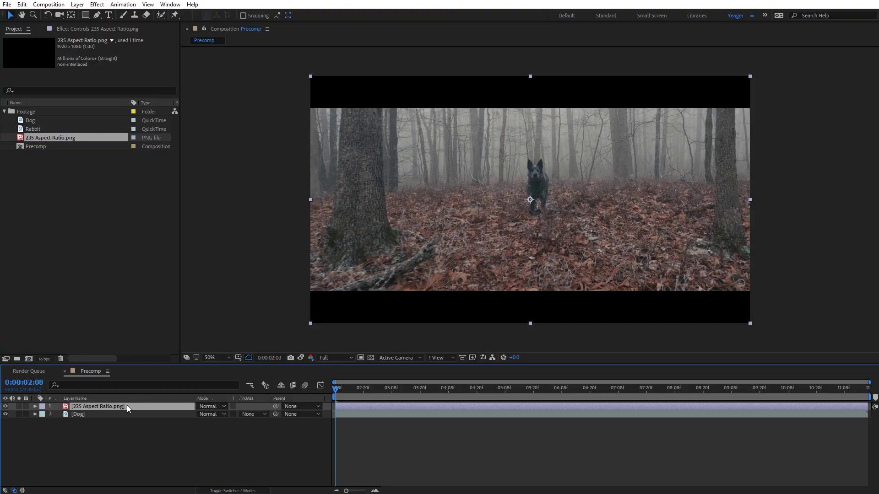
{"action": "key", "text": "Delete"}
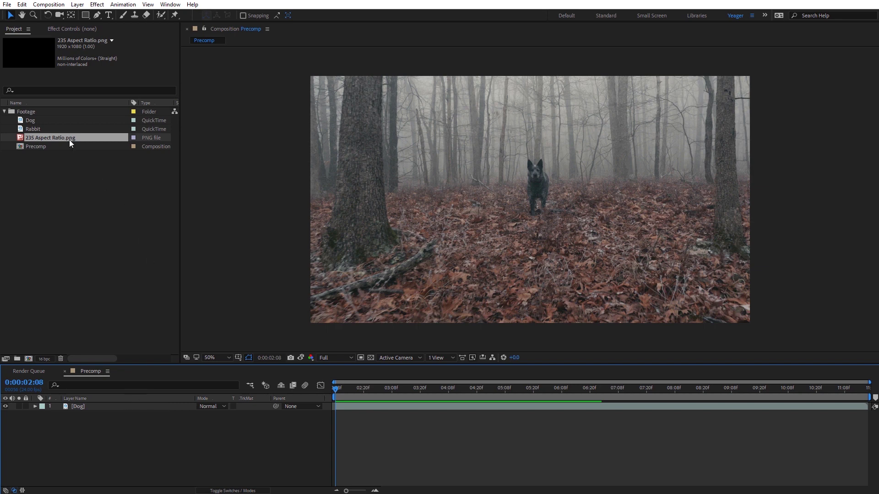
{"action": "left_click", "coordinate": [70, 141]}
{"action": "key", "text": "Delete"}
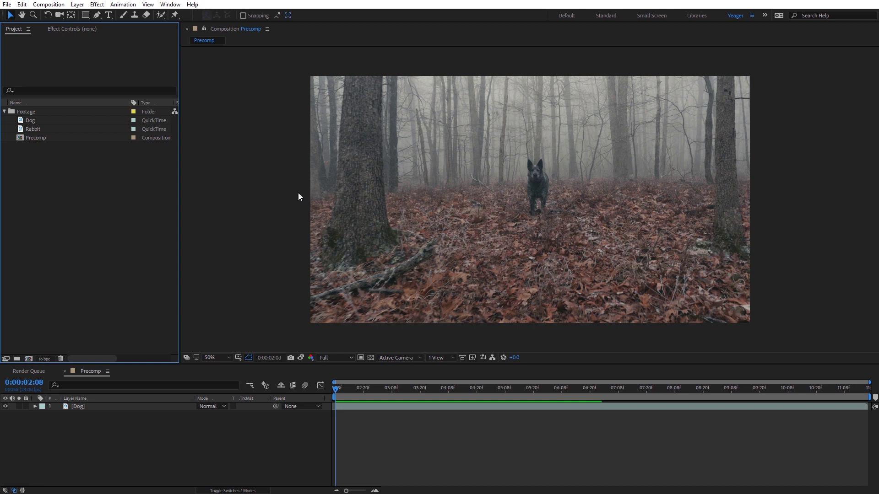
Add an adjustment layer above the Dog layer and apply the Bezier Warp effect to it
{"action": "right_click", "coordinate": [249, 141]}
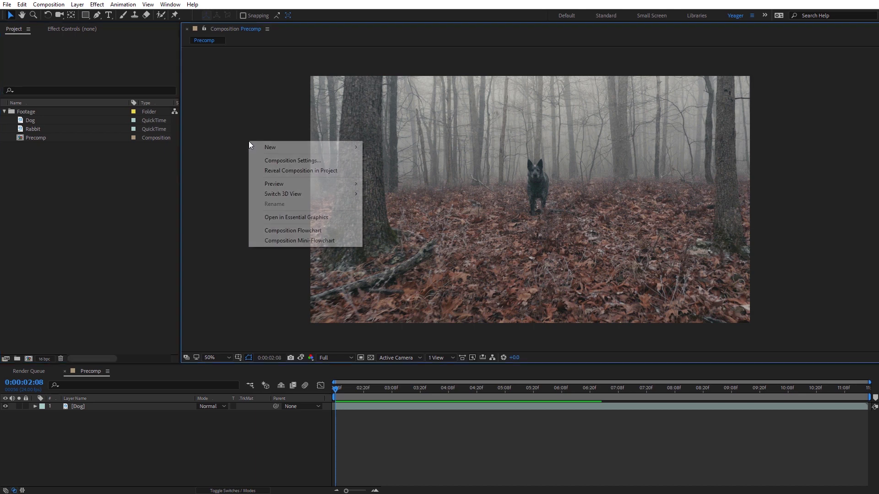
{"action": "mouse_move", "coordinate": [276, 148]}
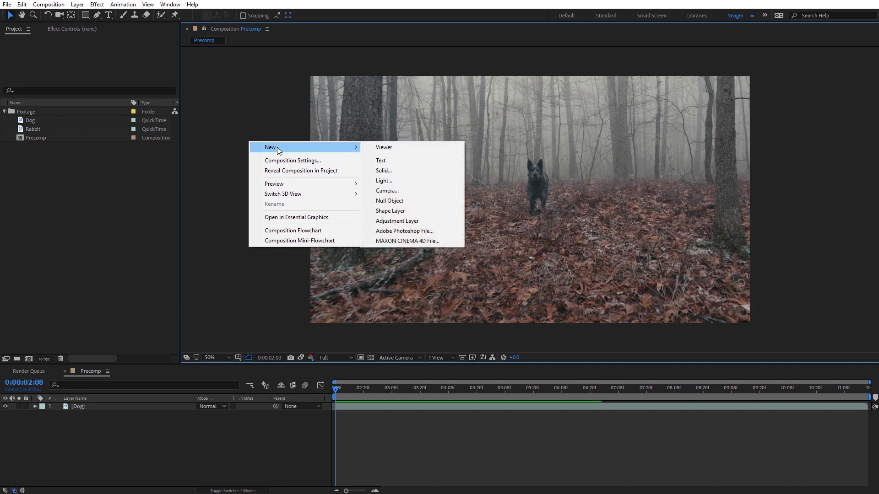
{"action": "left_click", "coordinate": [393, 221]}
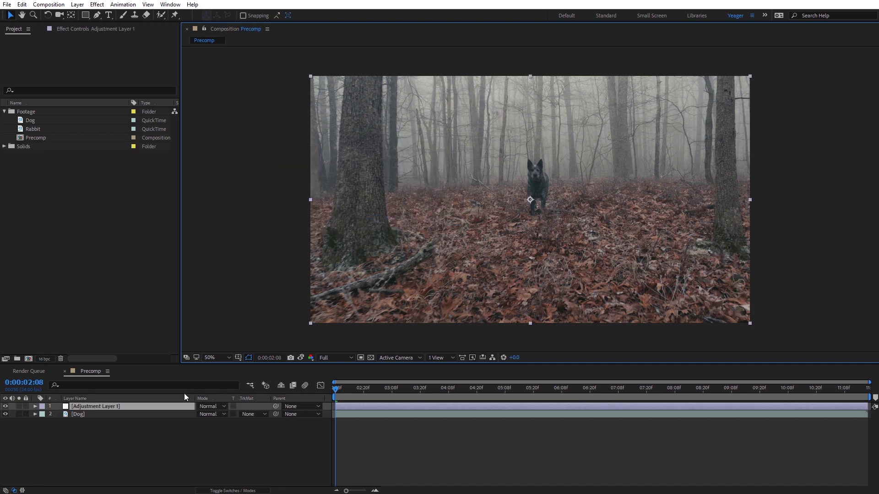
{"action": "left_click", "coordinate": [97, 4]}
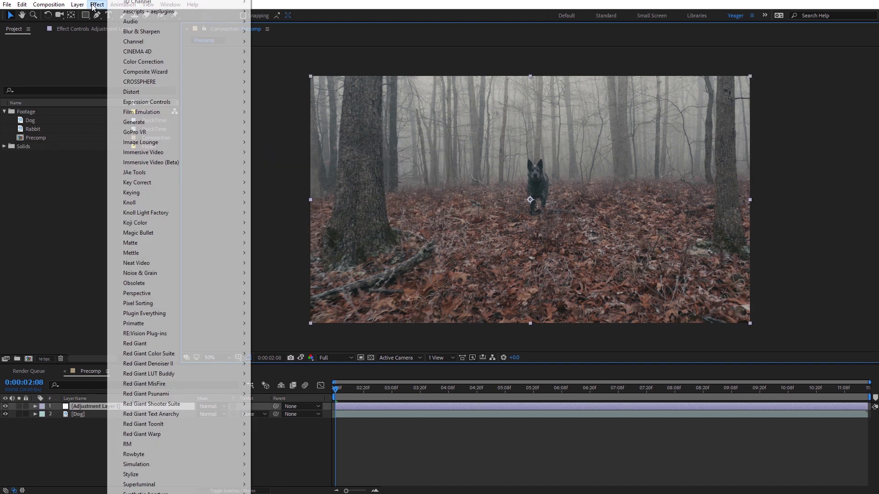
{"action": "mouse_move", "coordinate": [153, 92]}
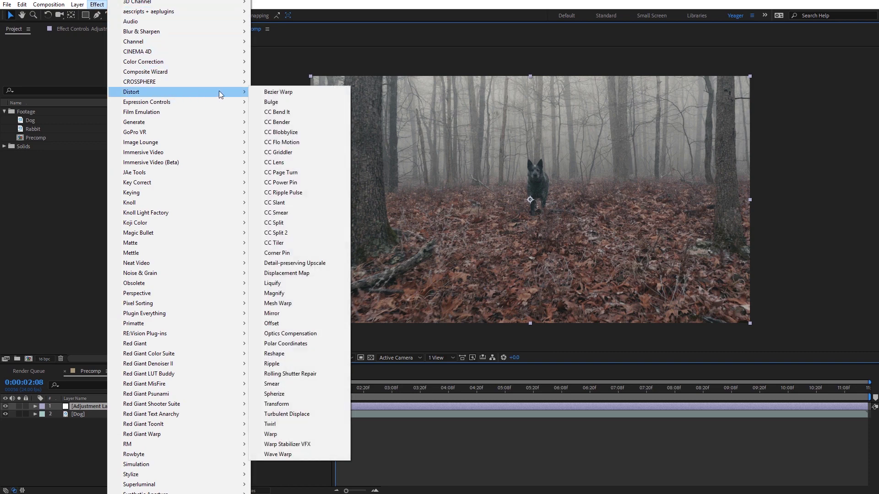
{"action": "left_click", "coordinate": [272, 93]}
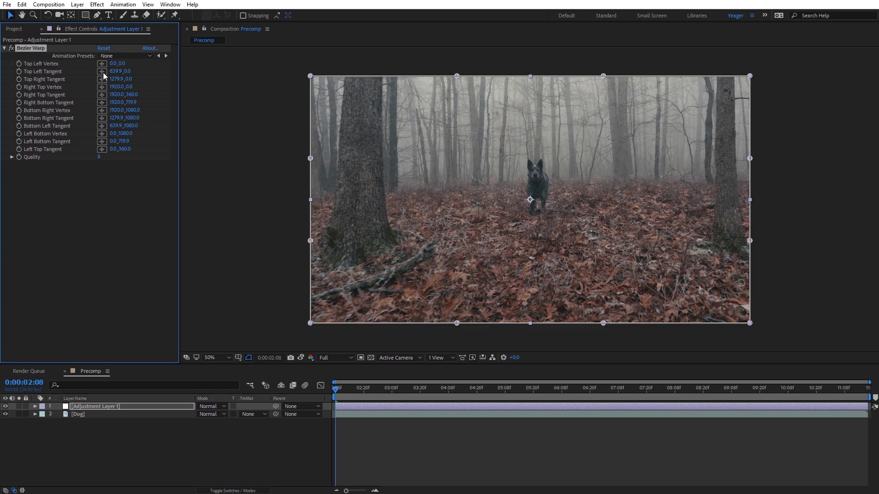
Set the Y value of Bezier Warp's Top Left Vertex and Right Top Vertex to 60
{"action": "left_click", "coordinate": [123, 64]}
{"action": "key", "text": "Return"}
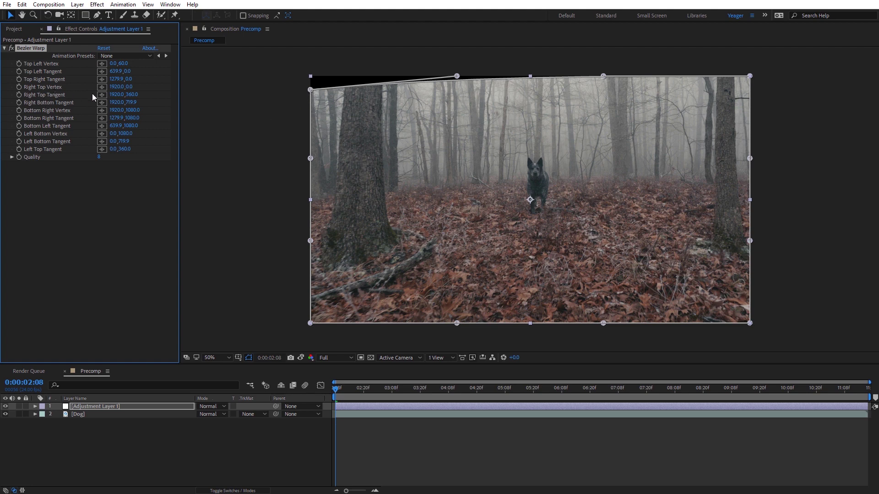
{"action": "left_click", "coordinate": [131, 87]}
{"action": "type", "text": "60"}
{"action": "key", "text": "Return"}
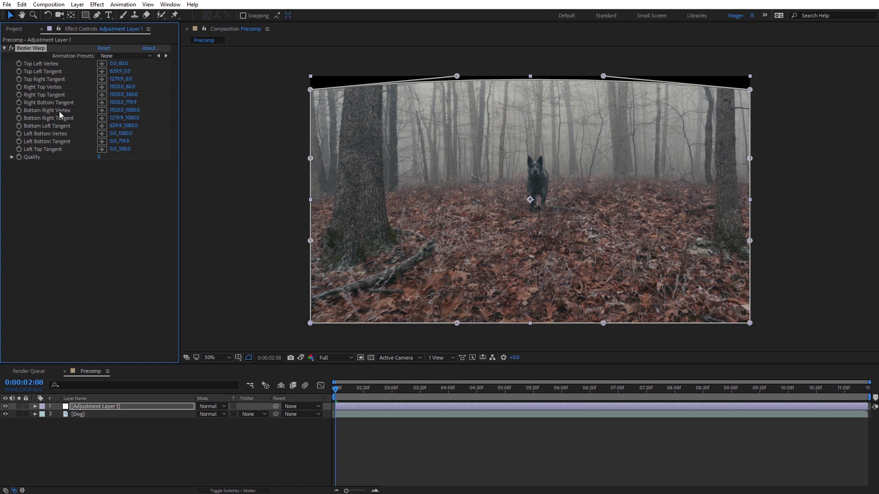
Set the Y value of Bezier Warp's Bottom Right Vertex to 1020
{"action": "left_click", "coordinate": [132, 110]}
{"action": "left_click", "coordinate": [141, 111]}
{"action": "key", "text": "BackSpace"}
{"action": "key", "text": "BackSpace"}
{"action": "type", "text": "20"}
{"action": "key", "text": "Return"}
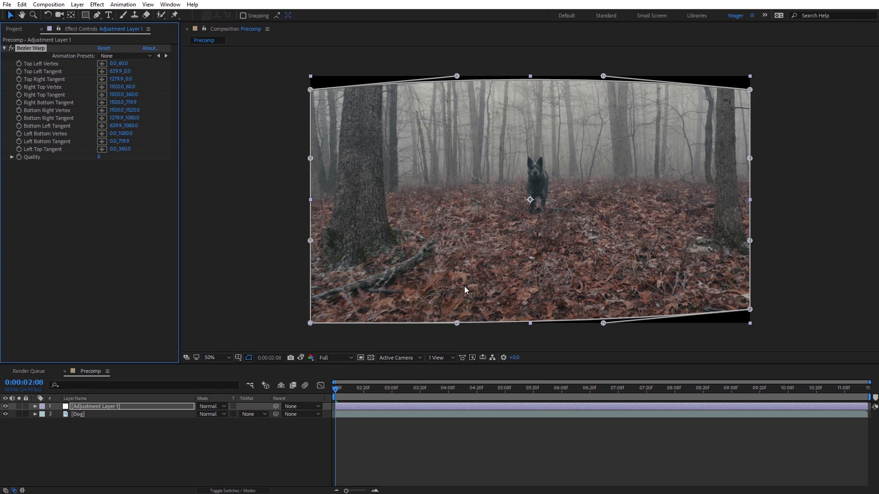
Set the Y value of Bezier Warp's Left Bottom Vertex to 1020 and raise the effect's Quality to 10
{"action": "left_click", "coordinate": [127, 133]}
{"action": "left_click", "coordinate": [133, 134]}
{"action": "type", "text": "-60"}
{"action": "key", "text": "Return"}
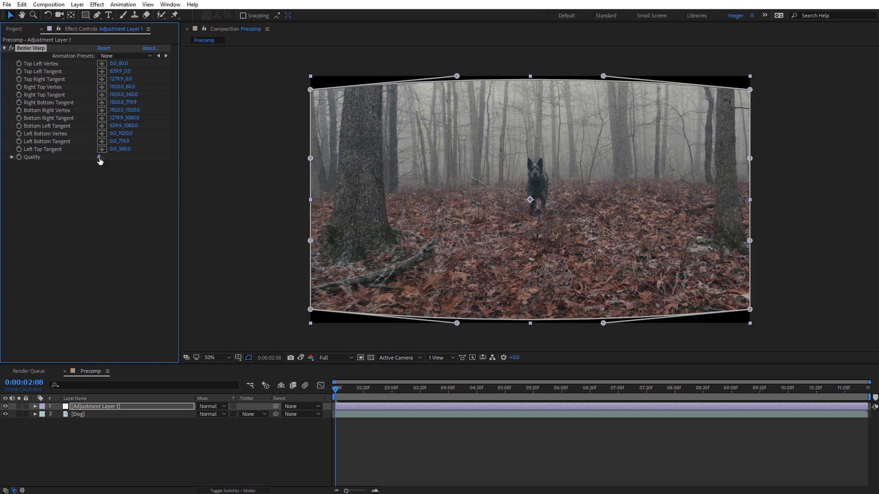
{"action": "left_click_drag", "start_coordinate": [100, 161], "coordinate": [107, 161]}
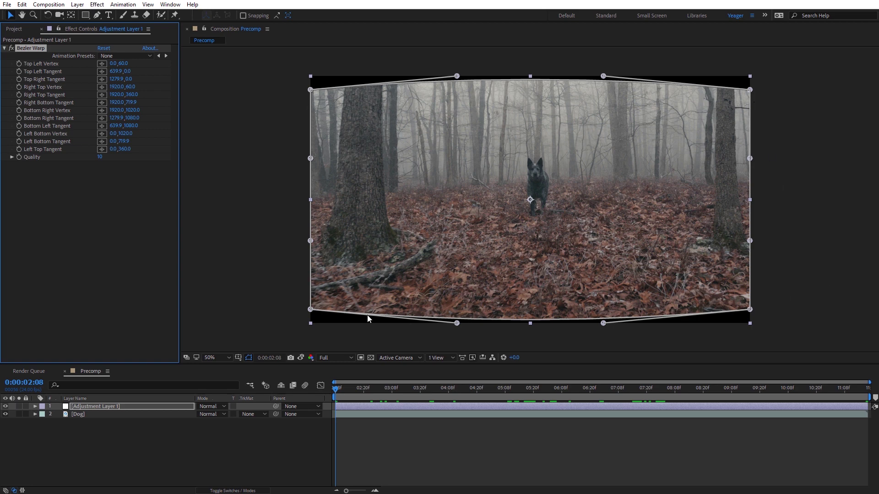
Create a new composition containing the Precomp composition as its layer
{"action": "left_click", "coordinate": [9, 30]}
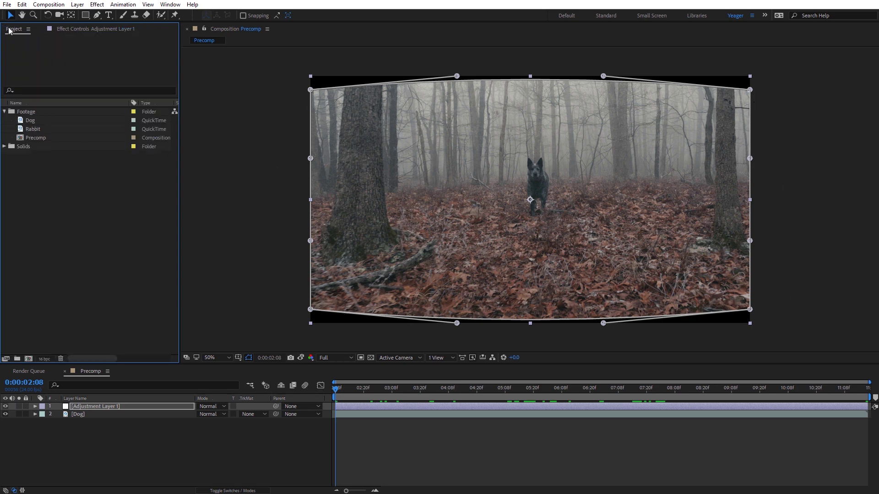
{"action": "left_click", "coordinate": [31, 136]}
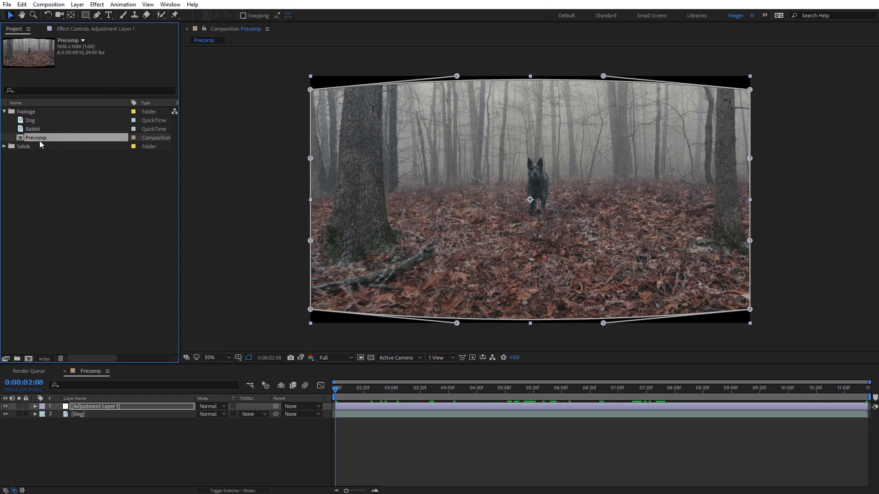
{"action": "left_click_drag", "start_coordinate": [33, 137], "coordinate": [28, 359]}
Rename the new composition as Output and set its height to 816 px for a 2.35 frame aspect ratio
{"action": "right_click", "coordinate": [270, 191]}
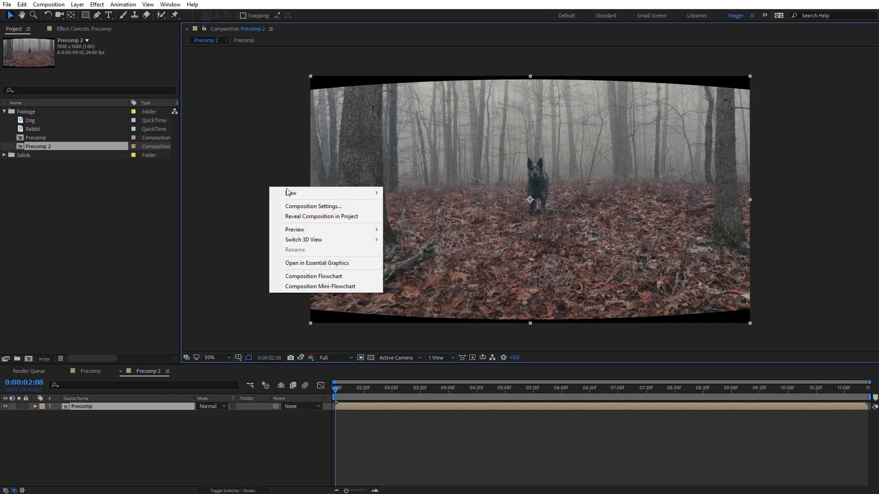
{"action": "left_click", "coordinate": [319, 207]}
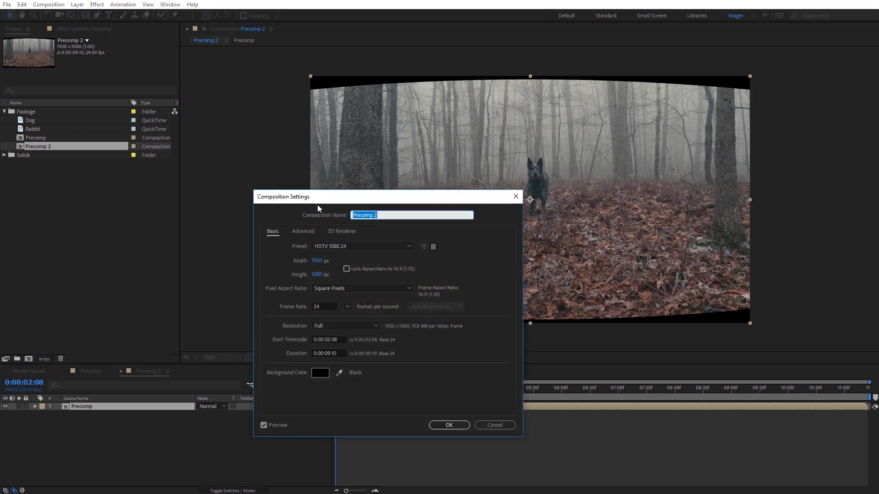
{"action": "type", "text": "Output"}
{"action": "left_click_drag", "start_coordinate": [318, 280], "coordinate": [294, 278]}
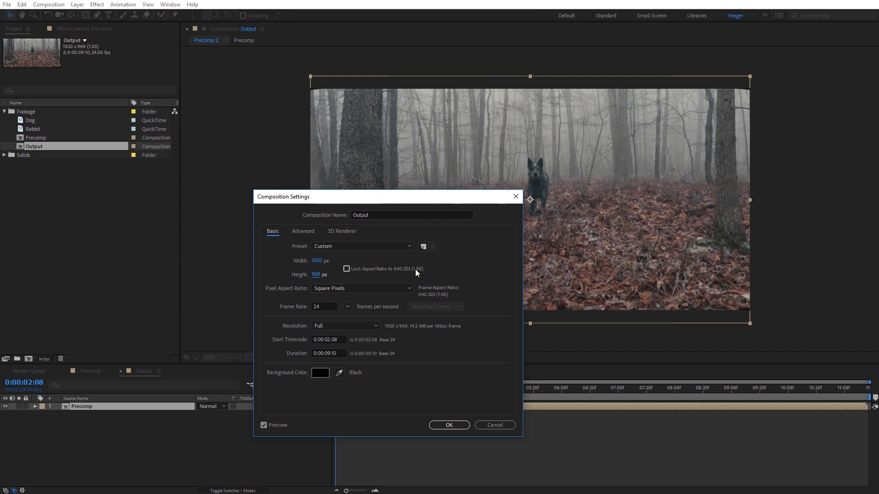
{"action": "left_click", "coordinate": [316, 276]}
{"action": "type", "text": "816"}
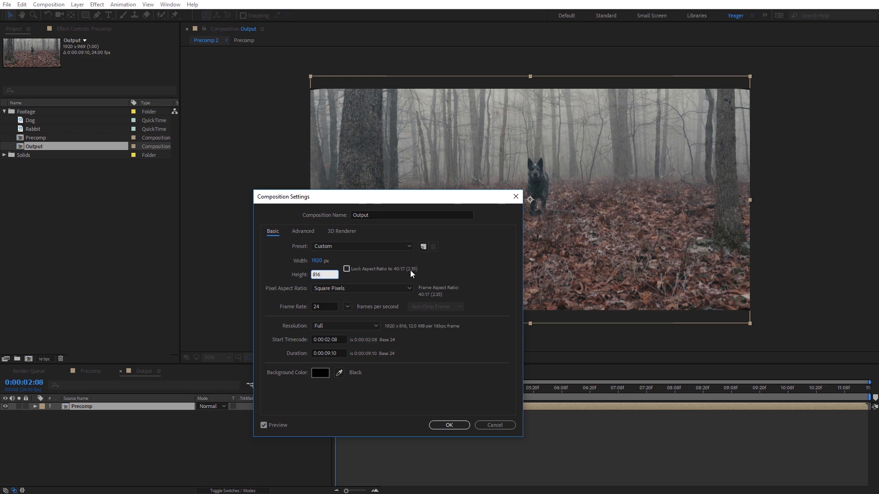
{"action": "left_click", "coordinate": [435, 273]}
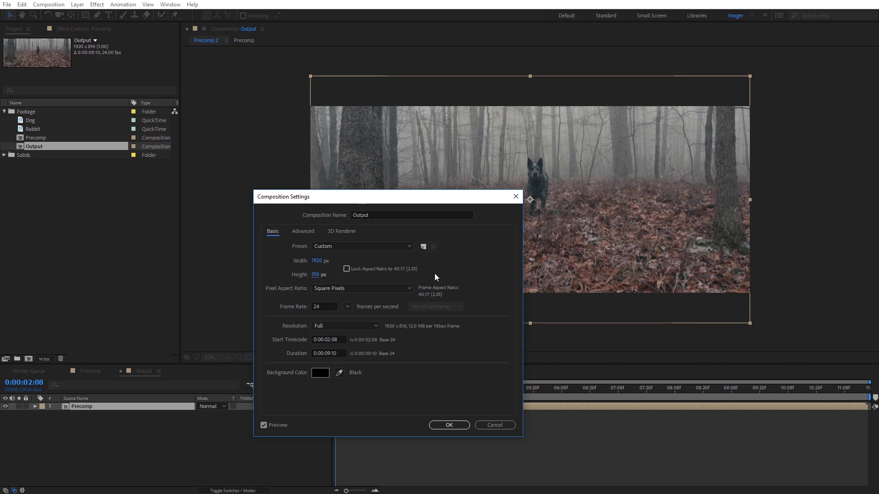
{"action": "left_click", "coordinate": [450, 425]}
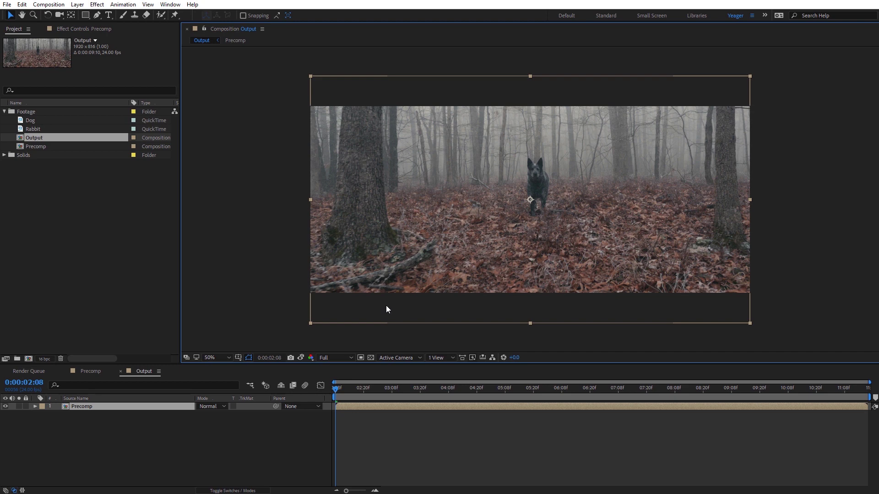
Apply the Shift Channels effect to the Precomp layer in the Output composition
{"action": "left_click", "coordinate": [239, 323]}
{"action": "left_click", "coordinate": [140, 406]}
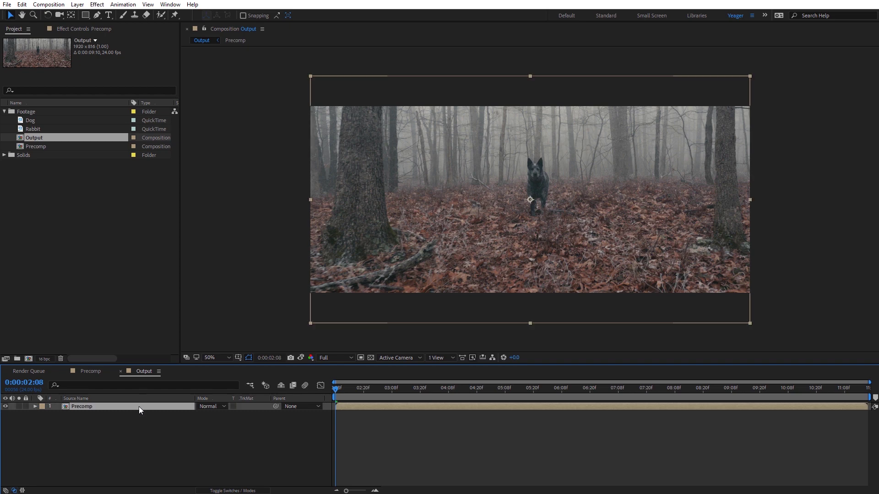
{"action": "left_click", "coordinate": [99, 5]}
{"action": "mouse_move", "coordinate": [174, 42]}
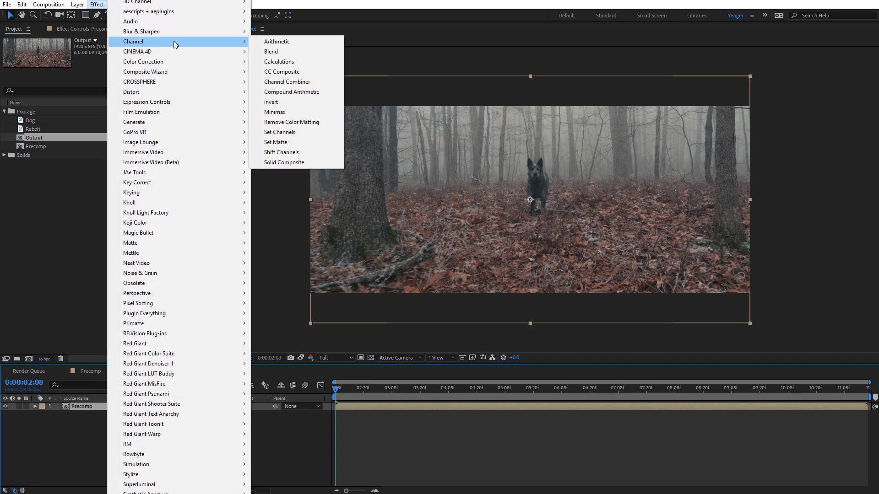
{"action": "left_click", "coordinate": [286, 154]}
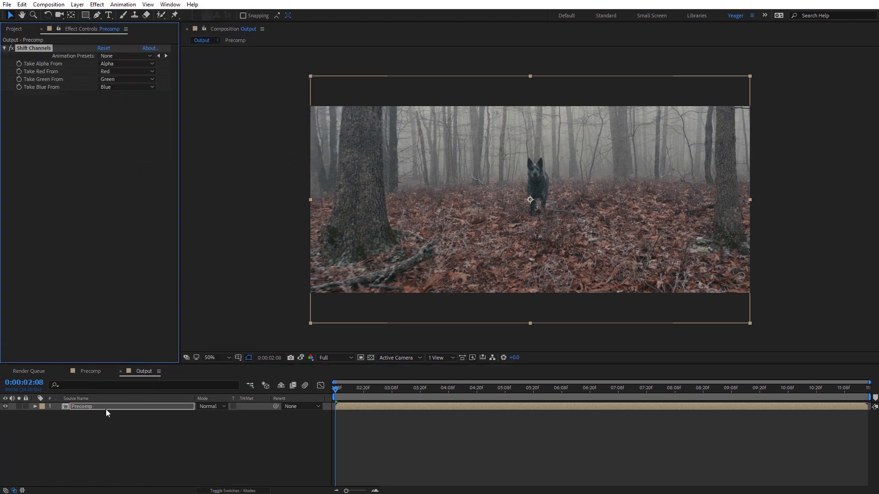
Duplicate the Precomp layer twice, keeping its Shift Channels effect on each copy
{"action": "left_click", "coordinate": [95, 408]}
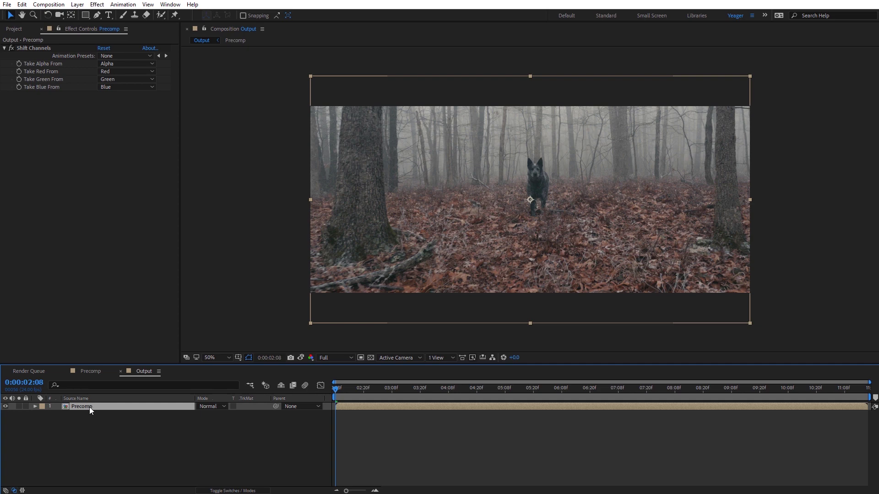
{"action": "left_click", "coordinate": [22, 4]}
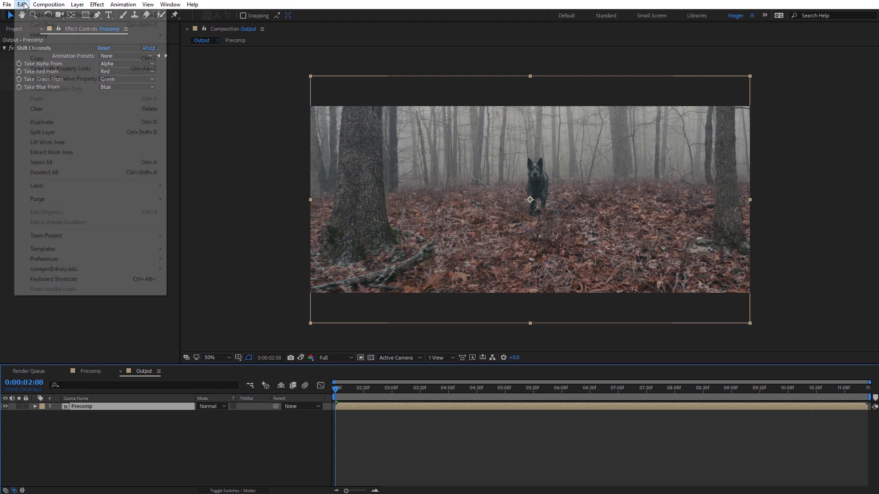
{"action": "left_click", "coordinate": [48, 124]}
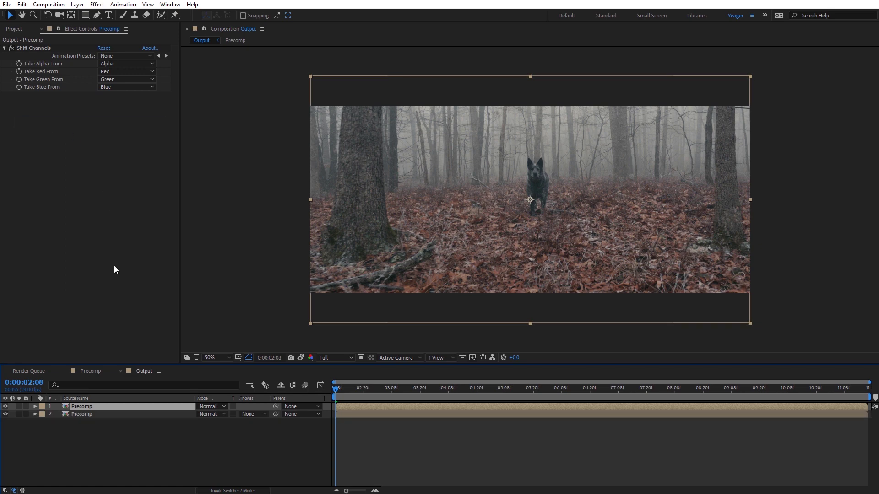
{"action": "left_click", "coordinate": [22, 4]}
{"action": "left_click", "coordinate": [34, 124]}
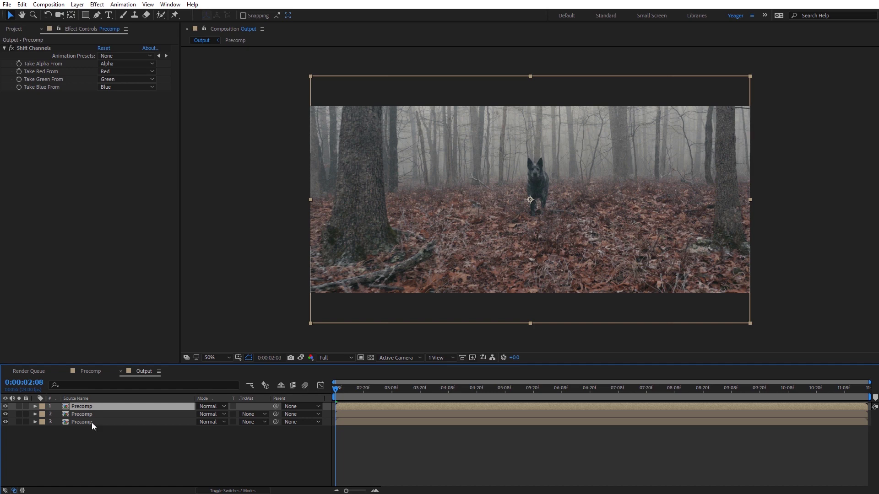
Set the label colors of the three Precomp layers to Green, Red and Blue, in order from layer 1 to layer 3
{"action": "left_click", "coordinate": [43, 407]}
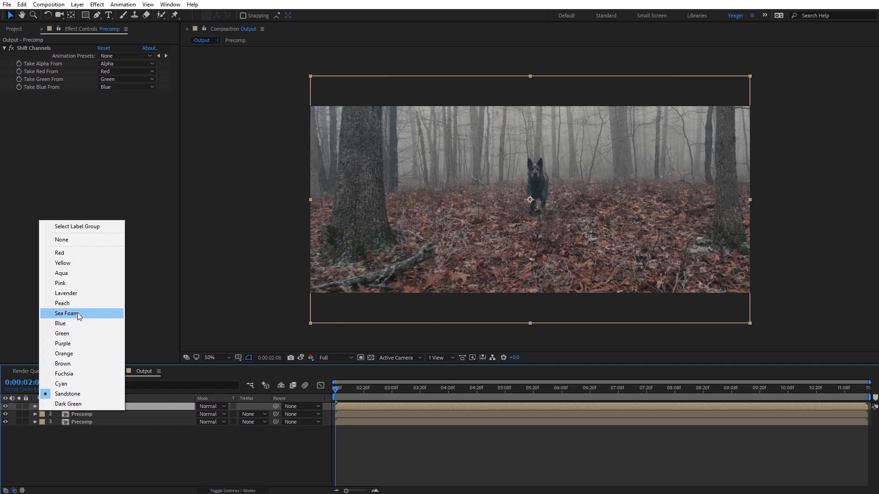
{"action": "left_click", "coordinate": [73, 333]}
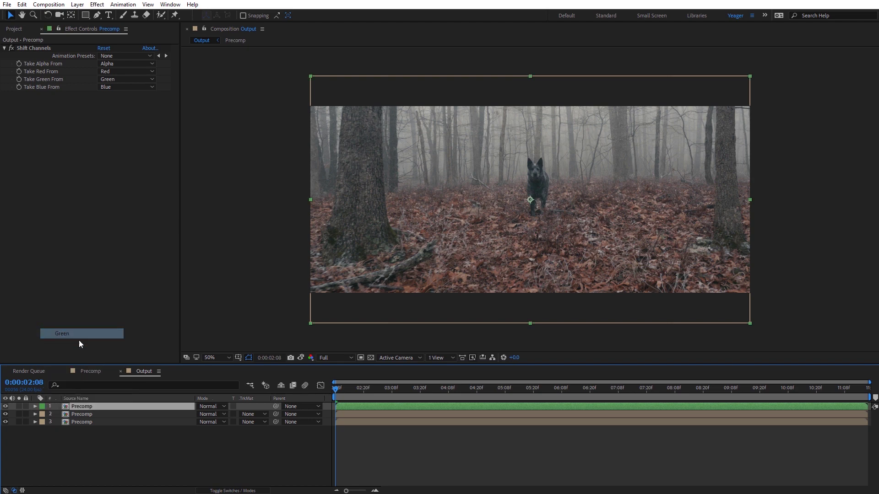
{"action": "left_click", "coordinate": [42, 414]}
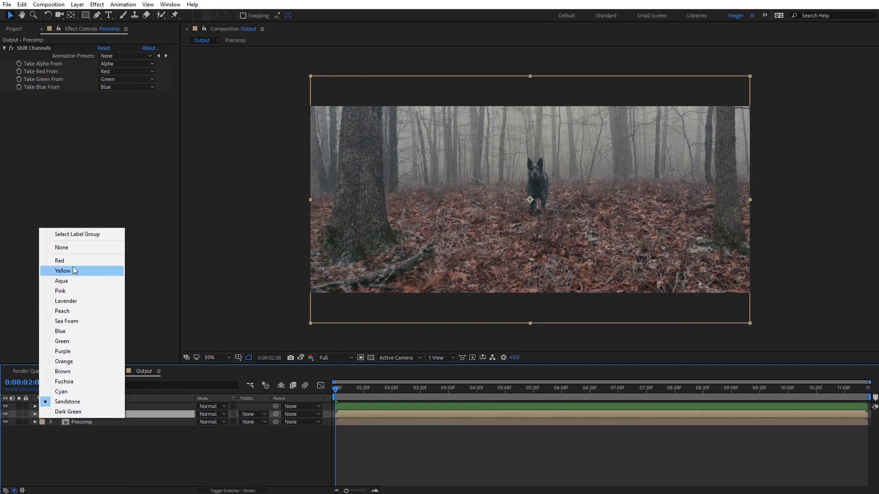
{"action": "left_click", "coordinate": [75, 262]}
{"action": "left_click", "coordinate": [42, 422]}
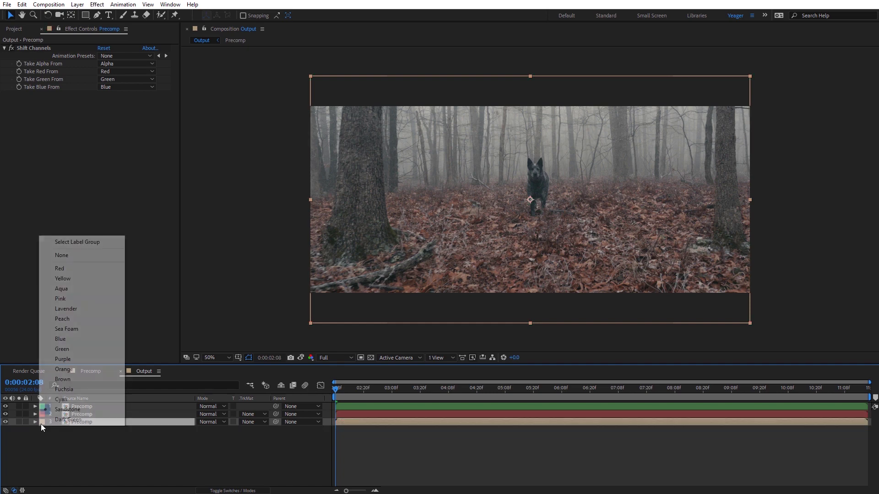
{"action": "left_click", "coordinate": [70, 340]}
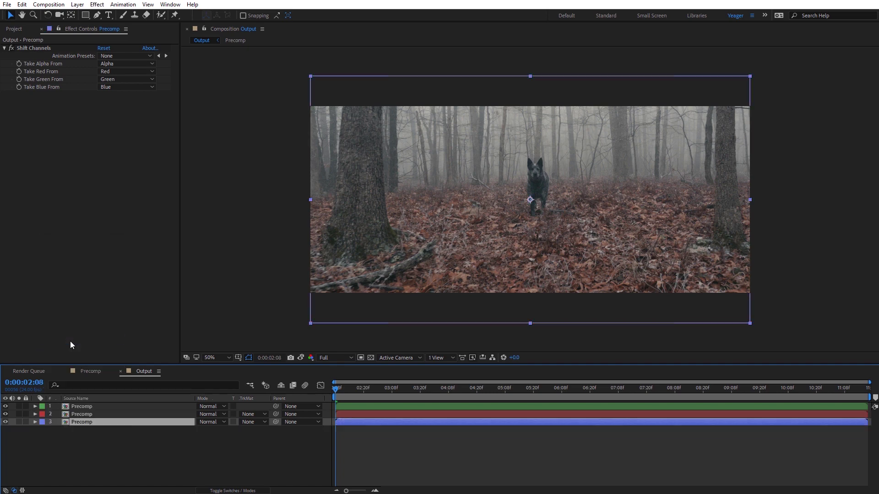
Isolate the green-labeled layer and set its Shift Channels red and blue sources to Full Off, then end its solo
{"action": "left_click", "coordinate": [19, 407]}
{"action": "left_click", "coordinate": [75, 407]}
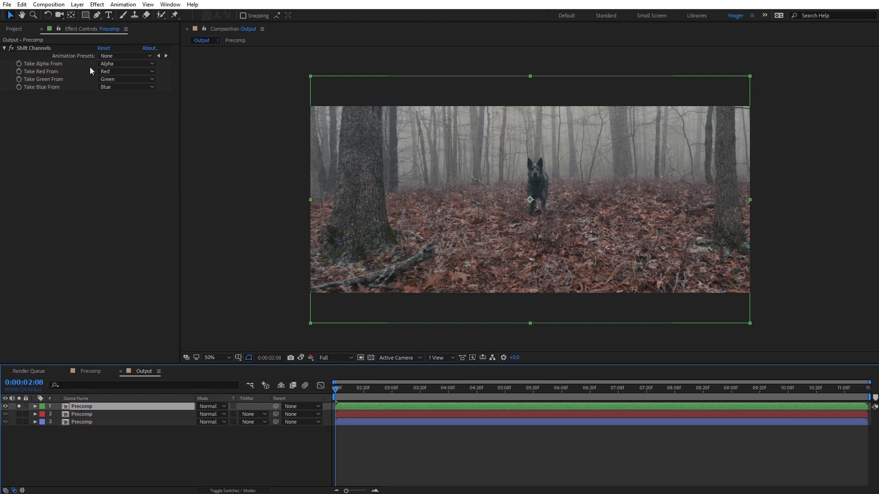
{"action": "left_click", "coordinate": [133, 71]}
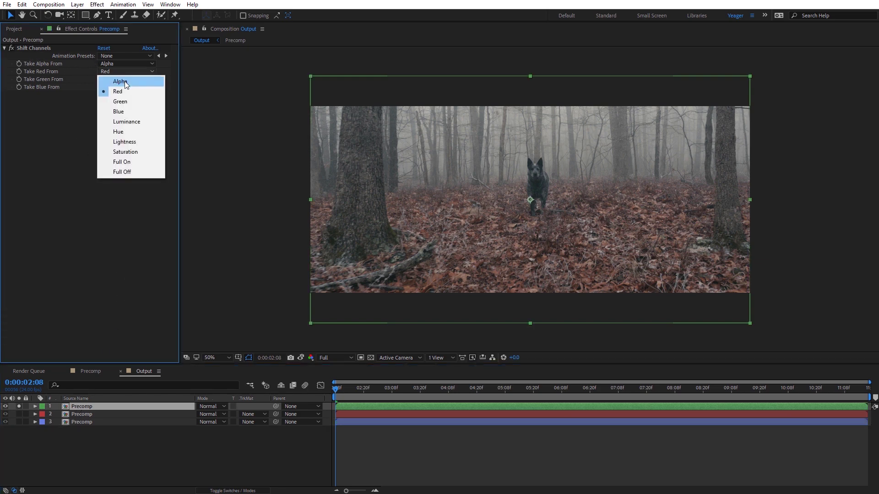
{"action": "left_click", "coordinate": [130, 172]}
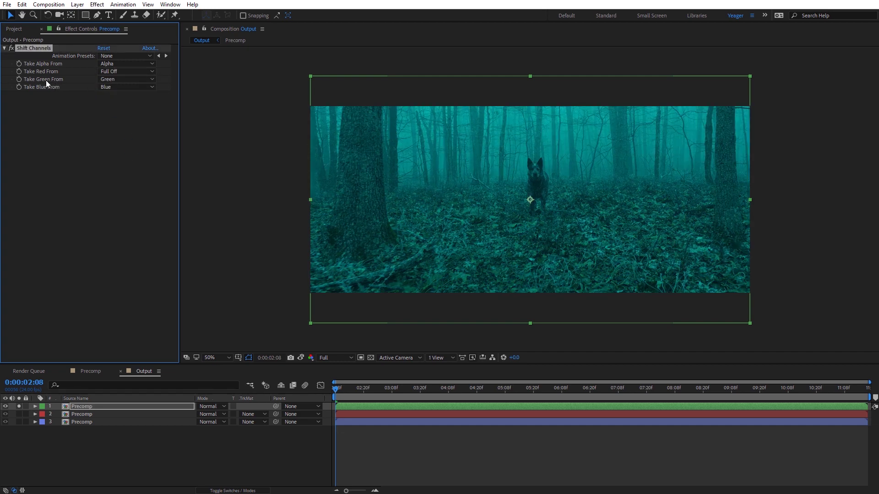
{"action": "left_click", "coordinate": [117, 89]}
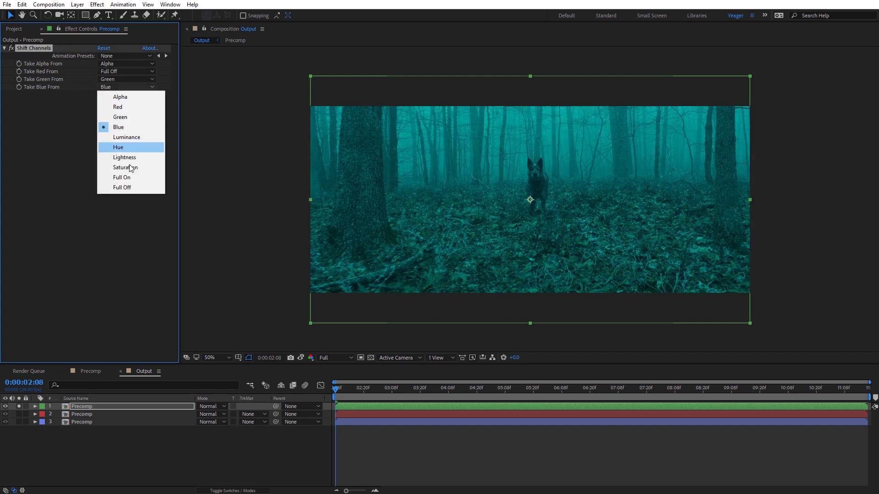
{"action": "left_click", "coordinate": [129, 186]}
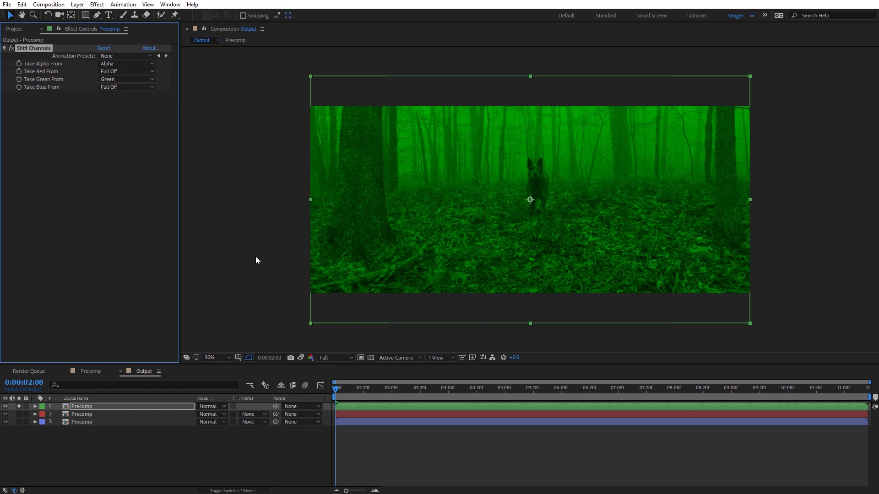
{"action": "left_click", "coordinate": [20, 407]}
Solo the red-labeled layer while setting its Shift Channels green and blue sources to Full Off
{"action": "left_click", "coordinate": [19, 414]}
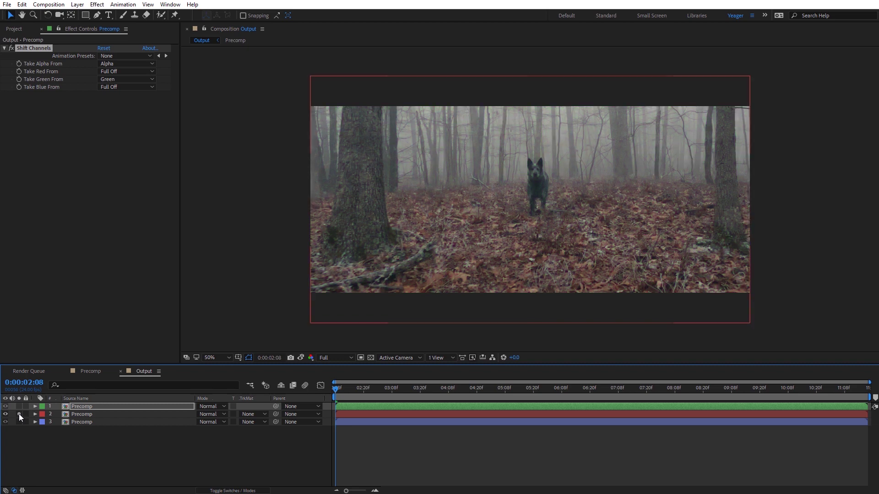
{"action": "left_click", "coordinate": [84, 417]}
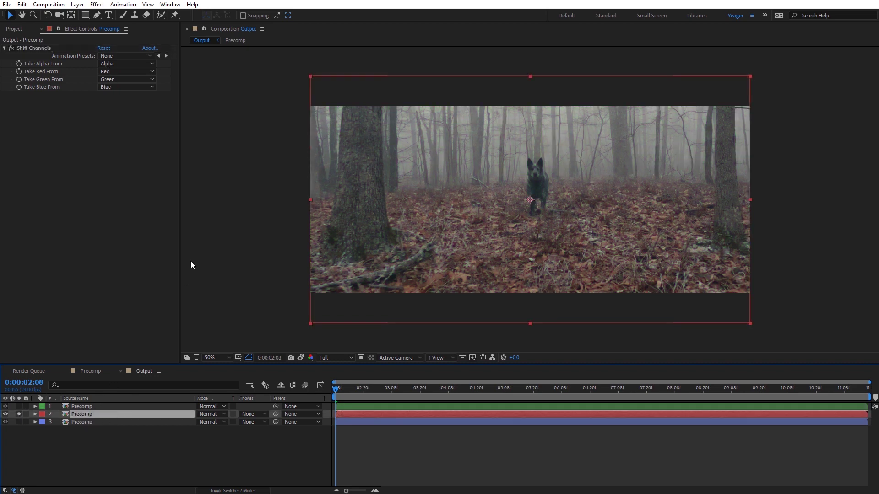
{"action": "left_click", "coordinate": [123, 79]}
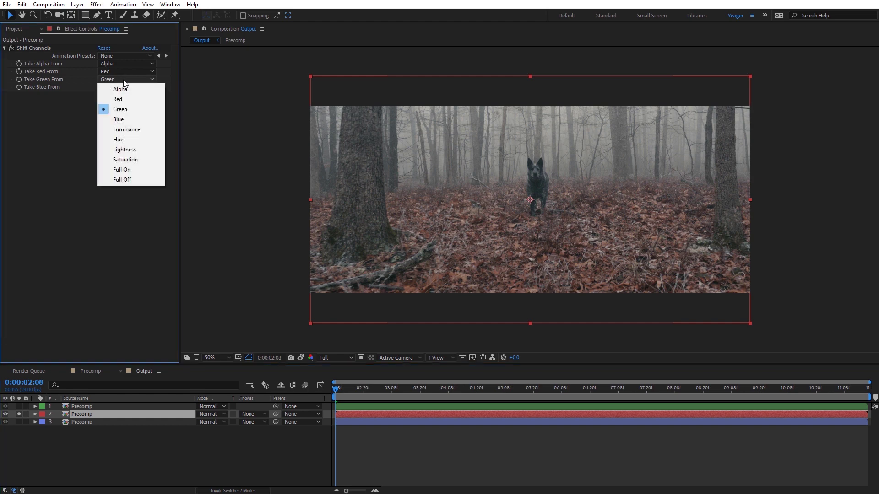
{"action": "left_click", "coordinate": [132, 180]}
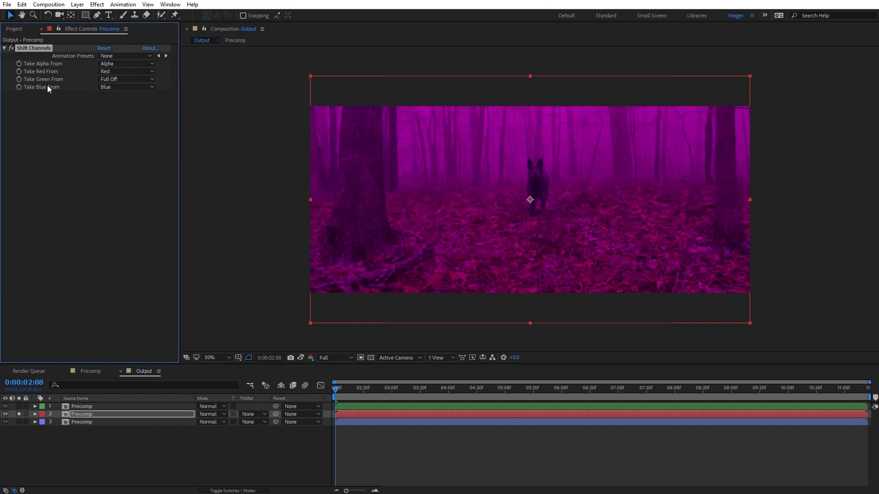
{"action": "left_click", "coordinate": [117, 87]}
{"action": "left_click", "coordinate": [136, 185]}
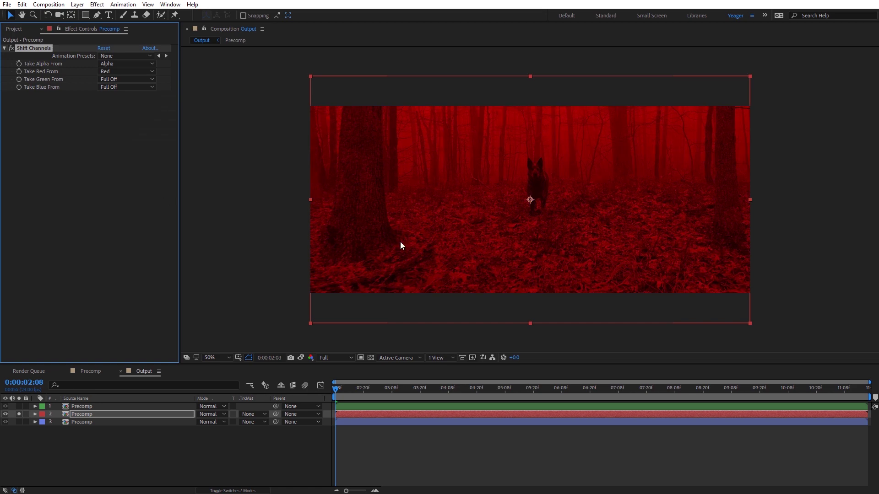
{"action": "left_click", "coordinate": [19, 414]}
Solo the blue-labeled layer while setting its Shift Channels red and green sources to Full Off
{"action": "left_click", "coordinate": [18, 421]}
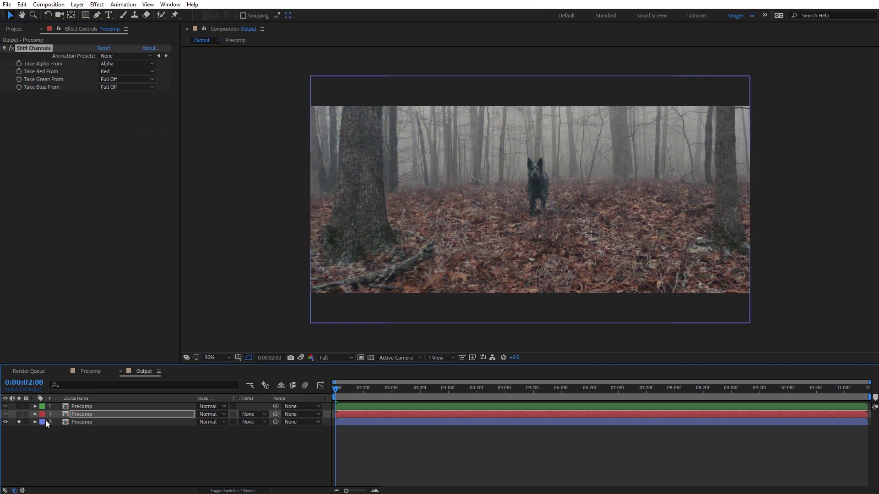
{"action": "left_click", "coordinate": [84, 423]}
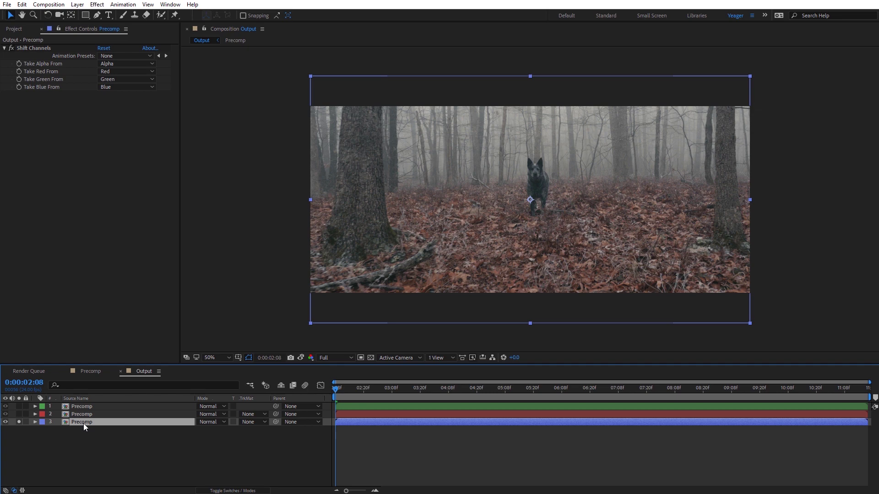
{"action": "left_click", "coordinate": [114, 70]}
{"action": "left_click", "coordinate": [136, 173]}
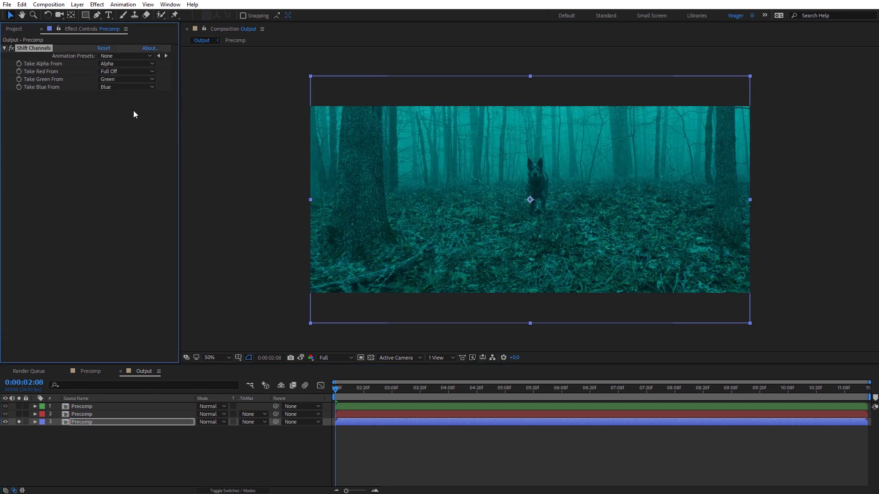
{"action": "left_click", "coordinate": [111, 79]}
{"action": "left_click", "coordinate": [133, 179]}
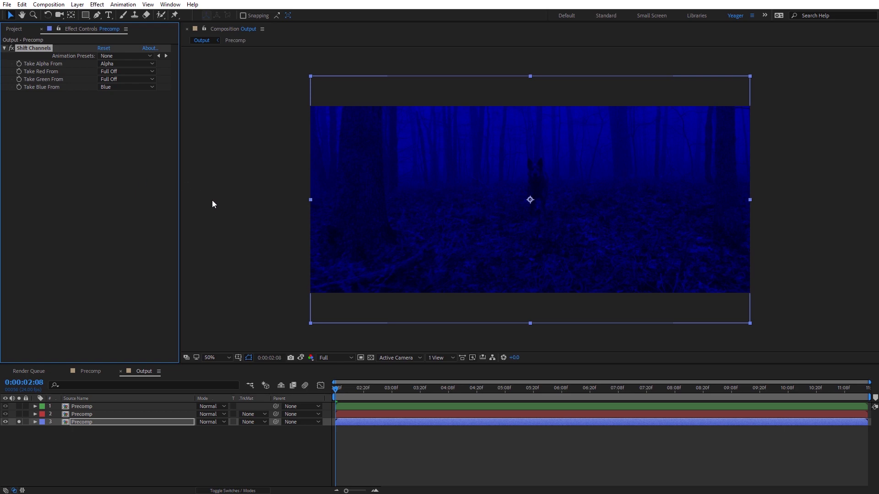
{"action": "left_click", "coordinate": [21, 422]}
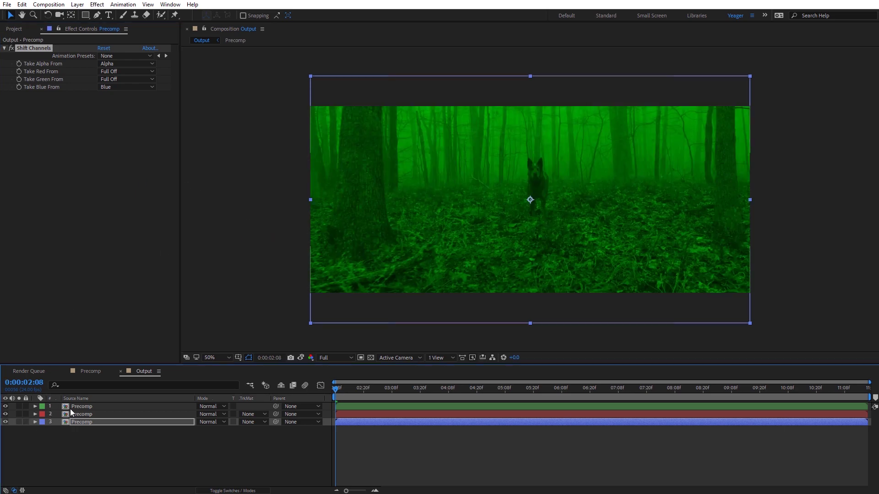
Set the blending mode of the green-labeled and red-labeled Precomp layers to Screen
{"action": "left_click", "coordinate": [88, 408]}
{"action": "left_click", "coordinate": [217, 406]}
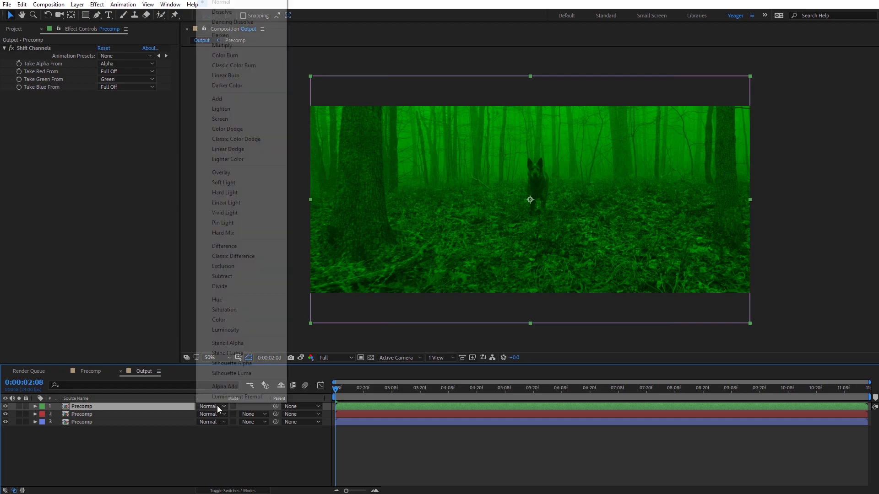
{"action": "left_click", "coordinate": [217, 120]}
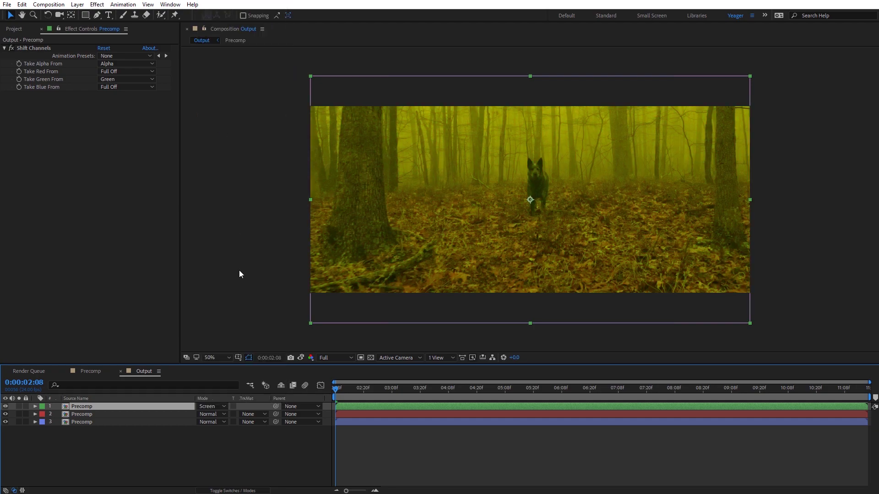
{"action": "left_click", "coordinate": [210, 414]}
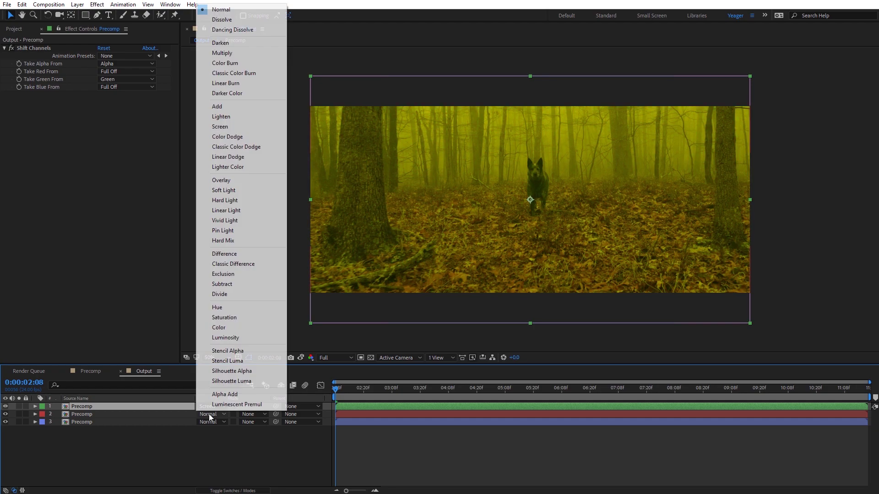
{"action": "left_click", "coordinate": [228, 127]}
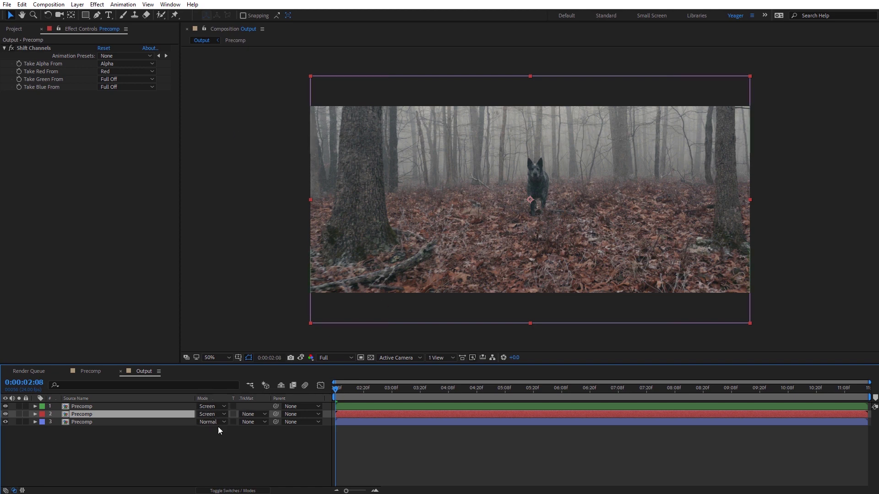
{"action": "left_click", "coordinate": [219, 492]}
{"action": "left_click", "coordinate": [219, 491]}
Apply Optics Compensation to the green-labeled layer and enable Reverse Lens Distortion
{"action": "left_click", "coordinate": [87, 406]}
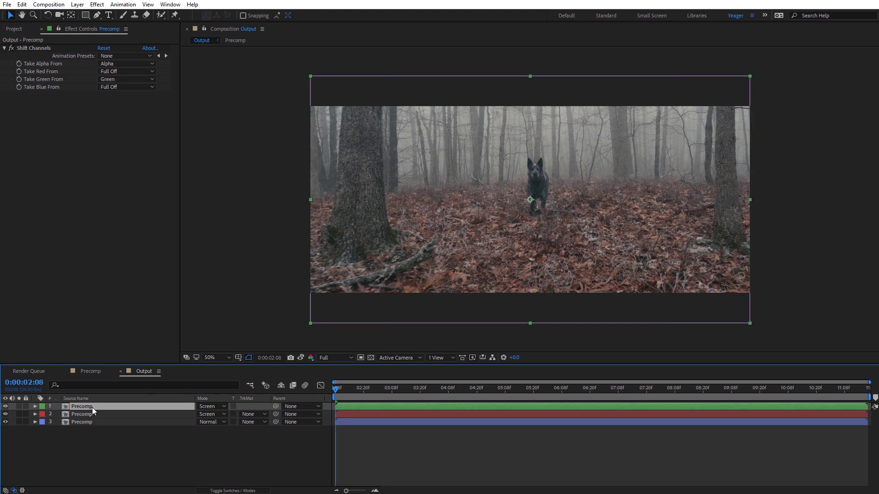
{"action": "left_click", "coordinate": [97, 5]}
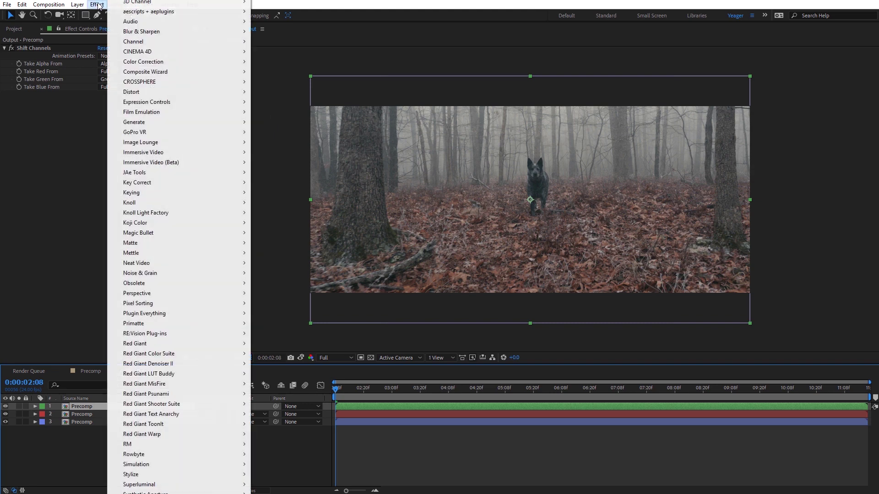
{"action": "mouse_move", "coordinate": [158, 90]}
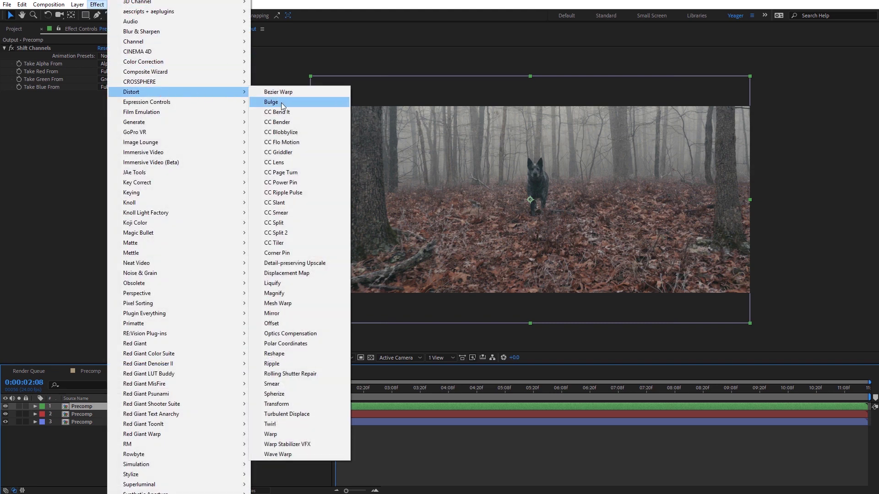
{"action": "left_click", "coordinate": [288, 333]}
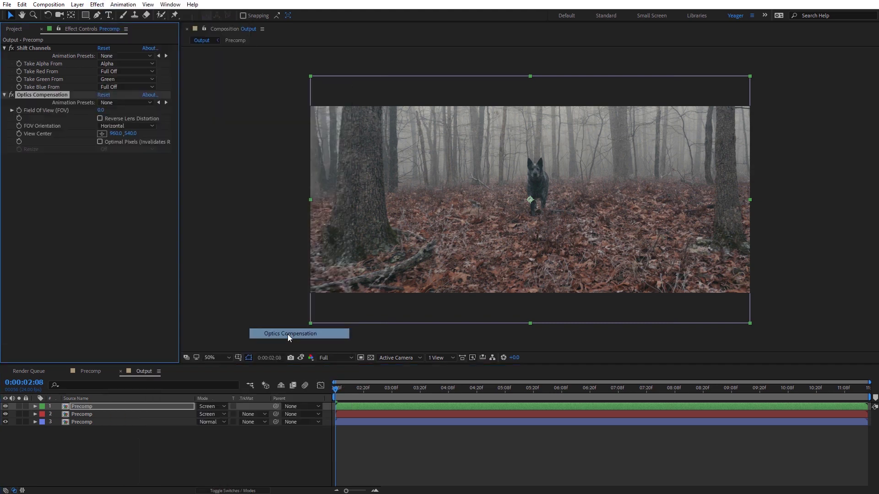
{"action": "left_click", "coordinate": [100, 119]}
Set the green-labeled layer's Optics Compensation Field Of View to 10, judging the fringing near the frame's edge at 100% zoom
{"action": "key", "text": "slash"}
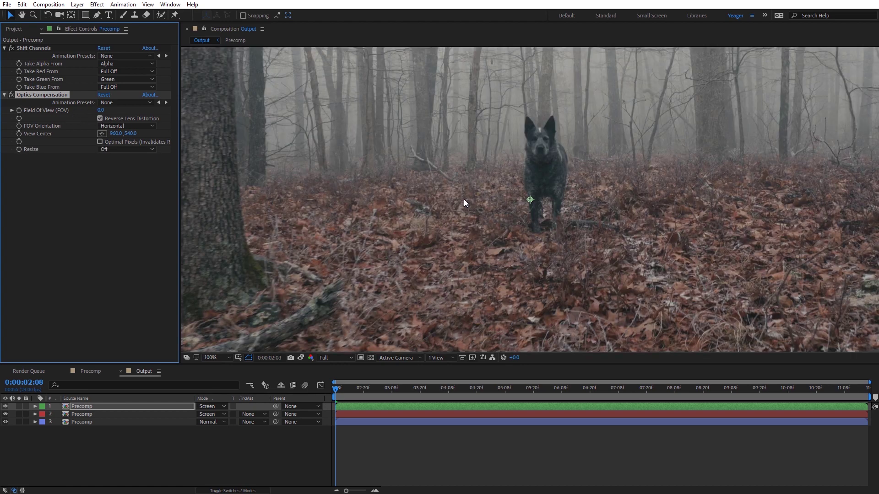
{"action": "left_click_drag", "start_coordinate": [435, 198], "coordinate": [556, 275]}
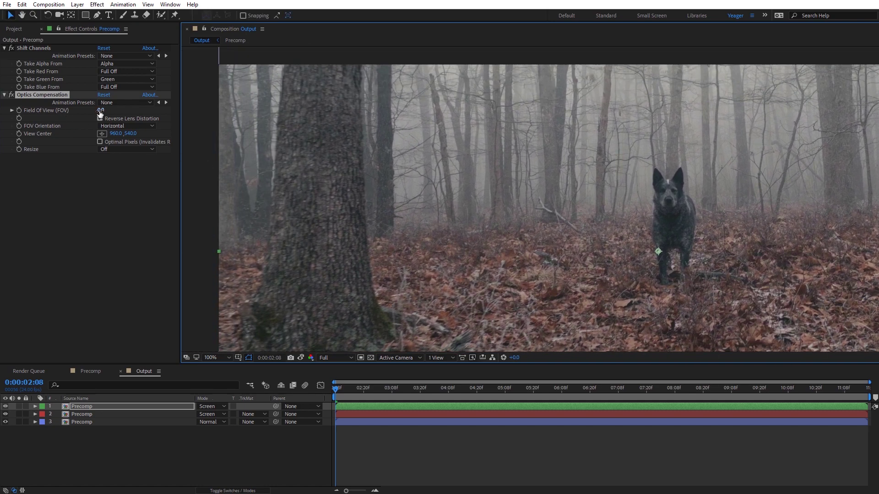
{"action": "left_click_drag", "start_coordinate": [101, 111], "coordinate": [190, 135]}
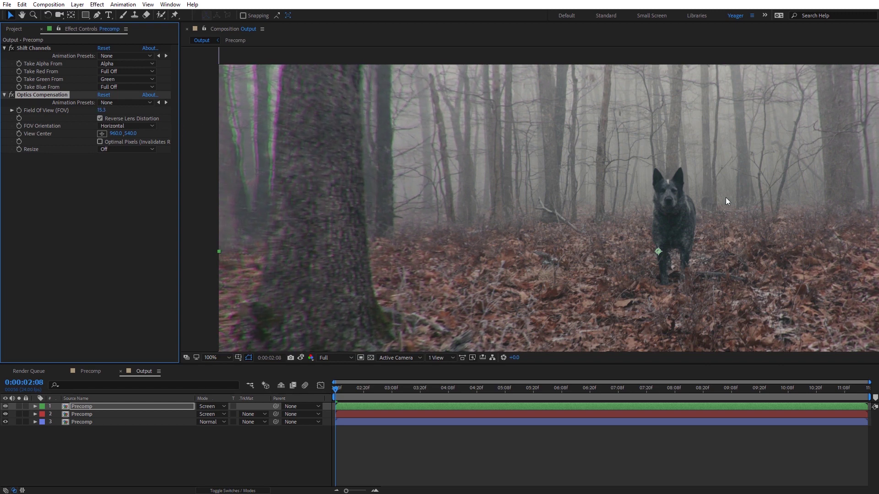
{"action": "left_click", "coordinate": [101, 111]}
{"action": "type", "text": "120"}
{"action": "key", "text": "Return"}
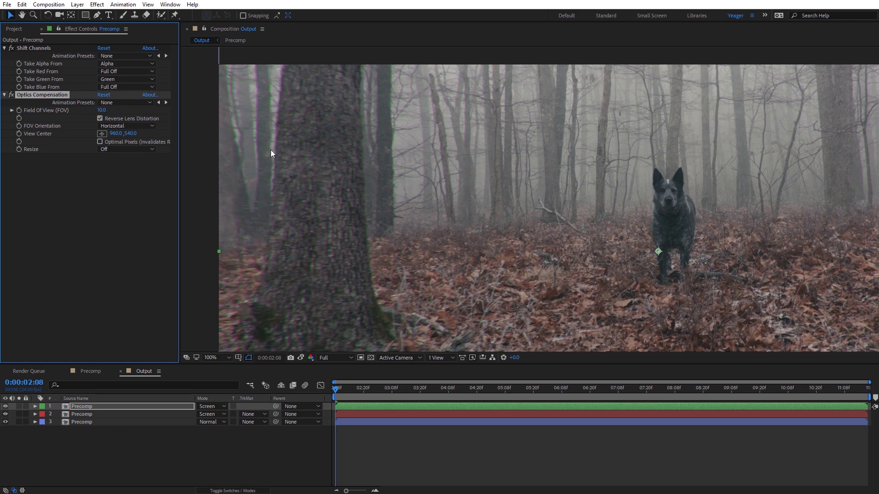
Apply the Optics Compensation effect to the red-labeled Precomp layer
{"action": "left_click", "coordinate": [77, 414]}
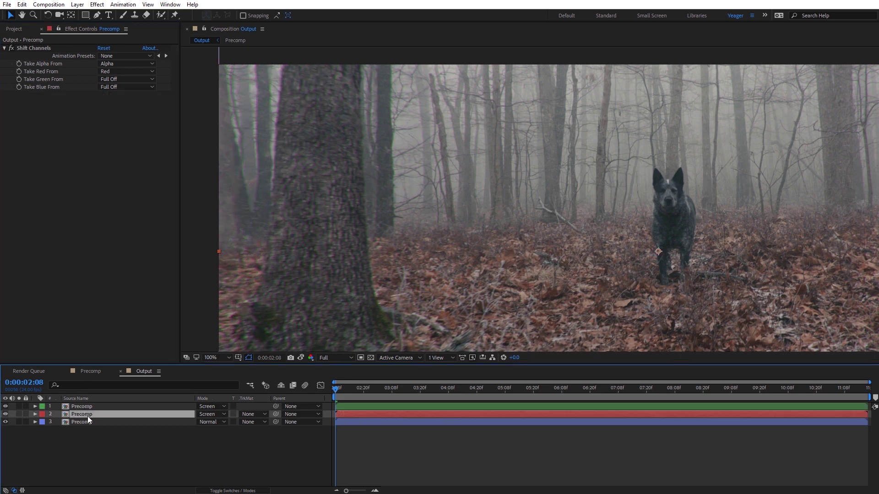
{"action": "left_click", "coordinate": [95, 5]}
{"action": "mouse_move", "coordinate": [196, 92]}
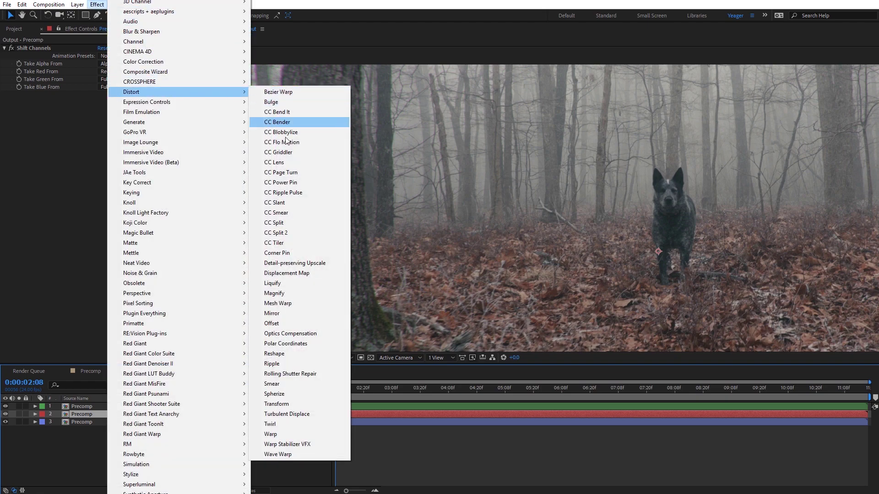
{"action": "left_click", "coordinate": [291, 334]}
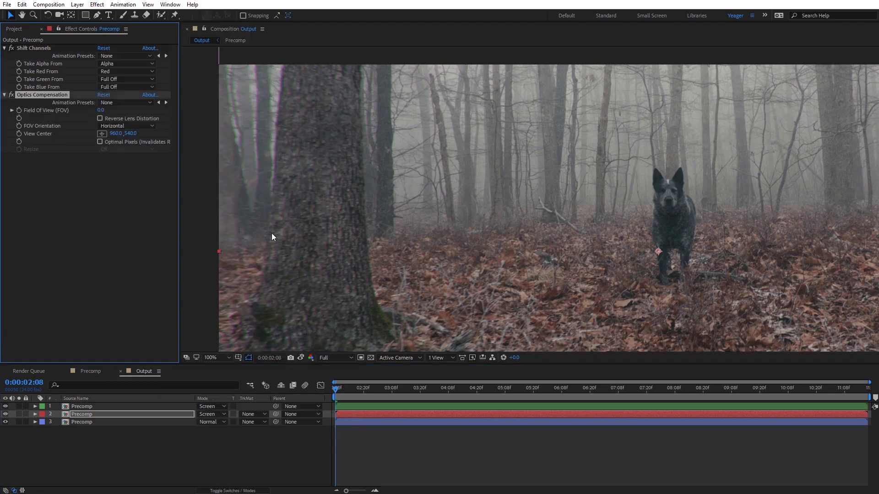
Enable Reverse Lens Distortion on the red-labeled layer's Optics Compensation and set its Field Of View to 13
{"action": "left_click", "coordinate": [100, 118]}
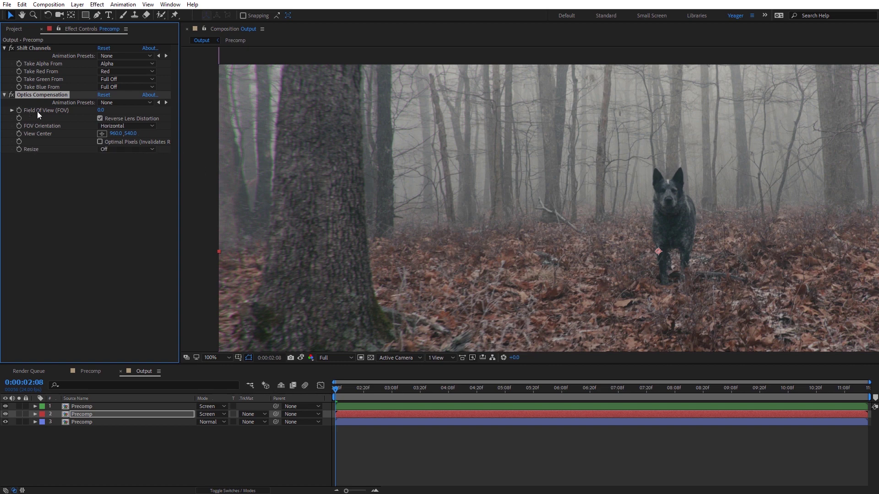
{"action": "left_click", "coordinate": [101, 111]}
{"action": "type", "text": "10"}
{"action": "key", "text": "Return"}
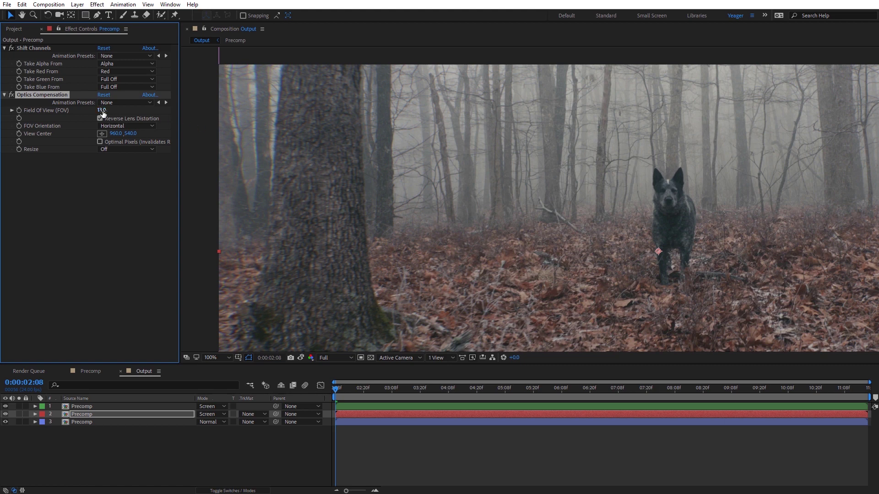
{"action": "mouse_move", "coordinate": [102, 110]}
{"action": "left_mouse_down"}
{"action": "mouse_move", "coordinate": [132, 112]}
{"action": "mouse_move", "coordinate": [97, 115]}
{"action": "mouse_move", "coordinate": [105, 111]}
{"action": "left_mouse_up"}
Apply Radial Blur to the red-labeled Precomp layer with Type set to Zoom and Antialiasing set to High
{"action": "left_click", "coordinate": [97, 4]}
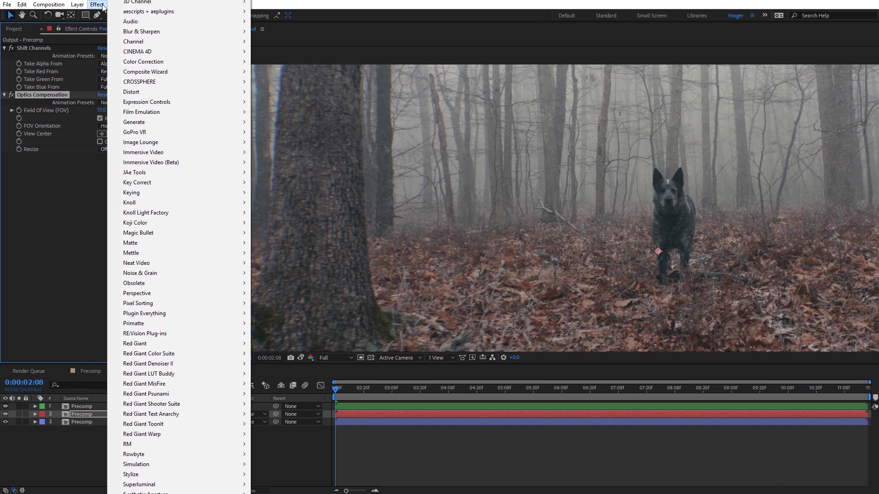
{"action": "mouse_move", "coordinate": [224, 32]}
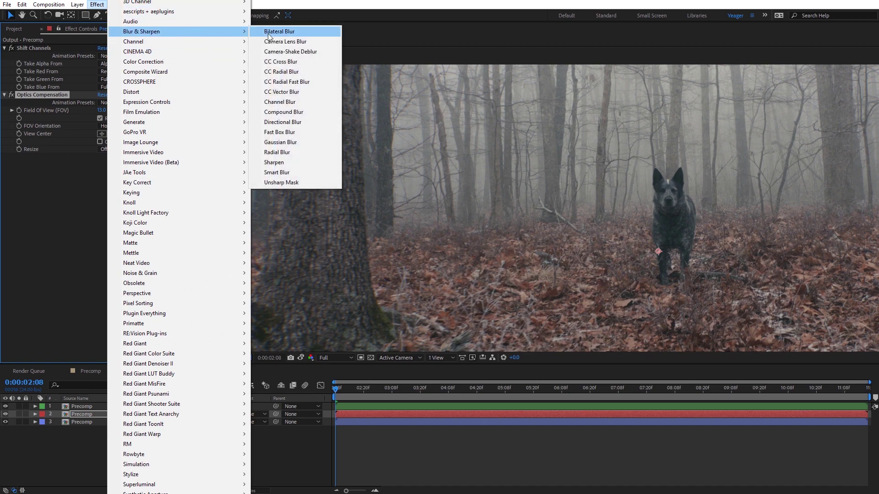
{"action": "left_click", "coordinate": [282, 152]}
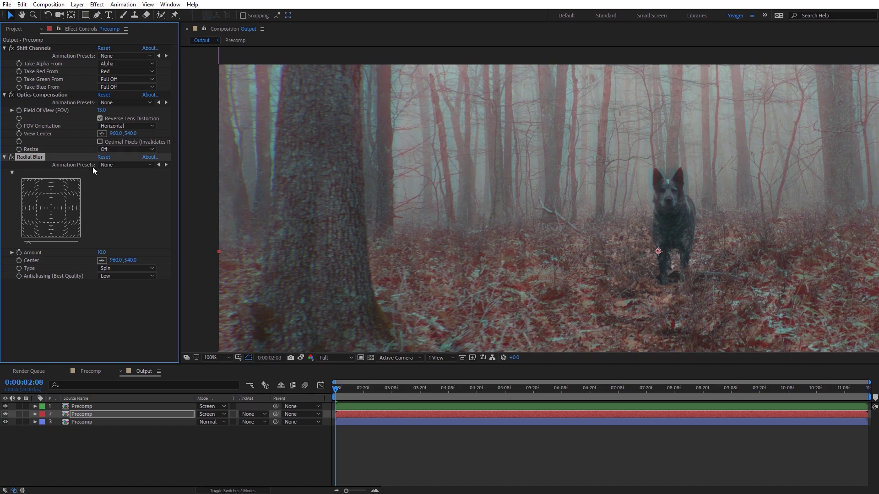
{"action": "left_click", "coordinate": [110, 268]}
{"action": "left_click", "coordinate": [120, 288]}
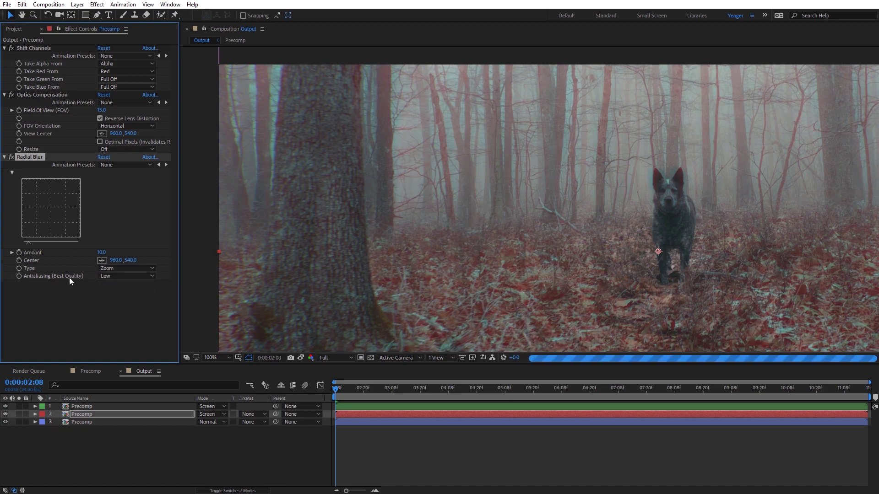
{"action": "left_click", "coordinate": [111, 277]}
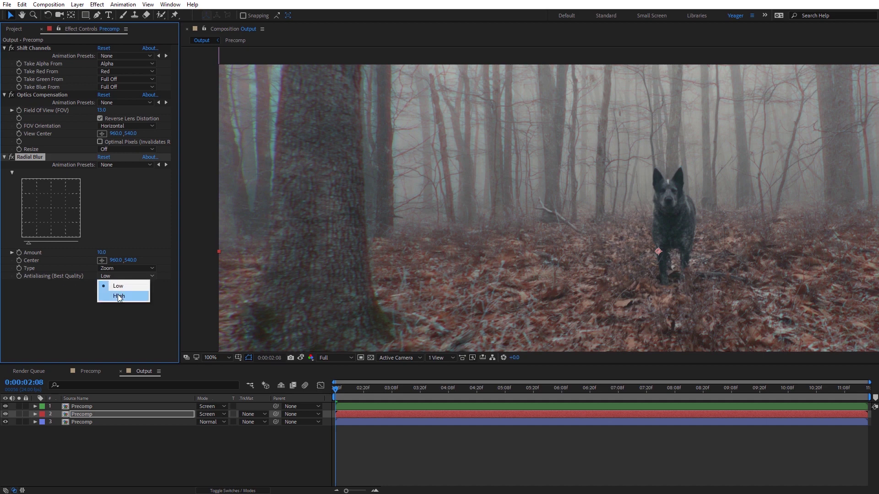
{"action": "left_click", "coordinate": [117, 296]}
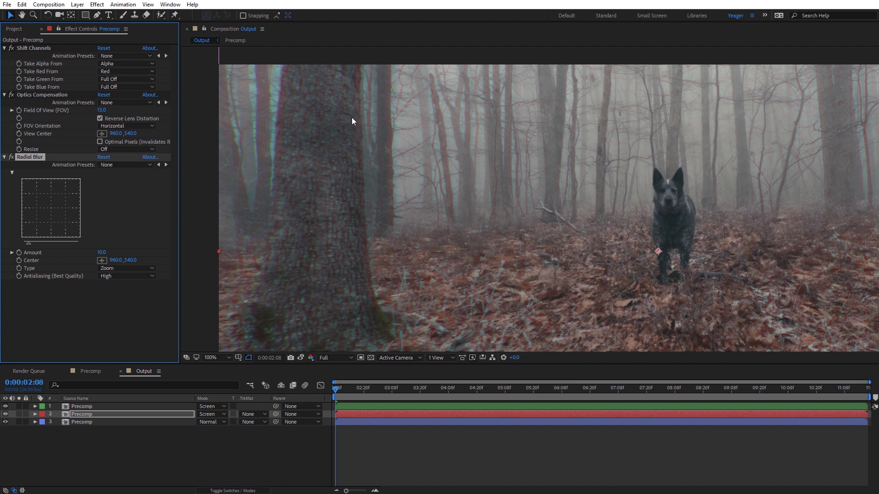
Set the red-labeled layer's Radial Blur Amount to 3, judging the softness around the large tree
{"action": "key", "text": "space"}
{"action": "left_click_drag", "start_coordinate": [751, 240], "coordinate": [717, 230]}
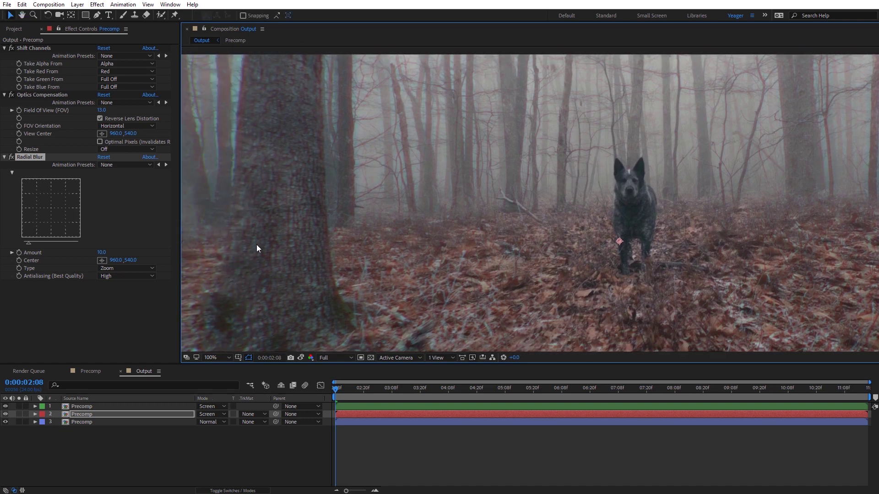
{"action": "left_click", "coordinate": [103, 252]}
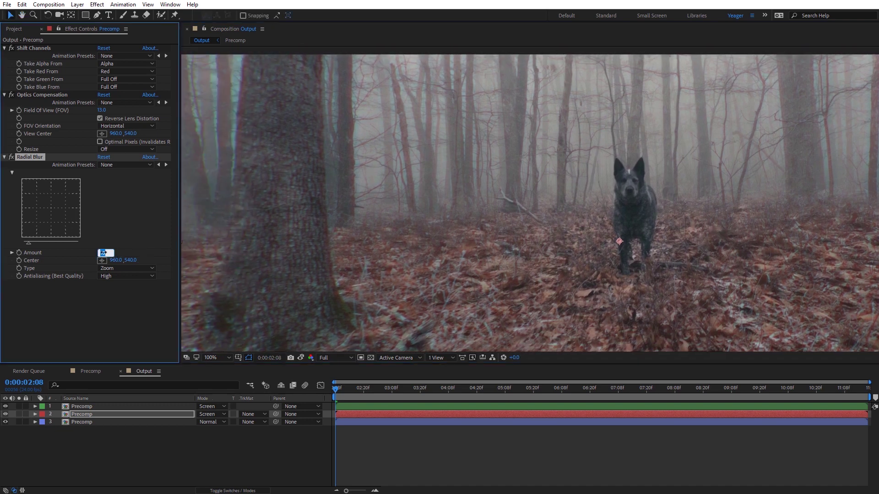
{"action": "type", "text": "3"}
{"action": "key", "text": "Return"}
{"action": "left_click_drag", "start_coordinate": [374, 188], "coordinate": [436, 208]}
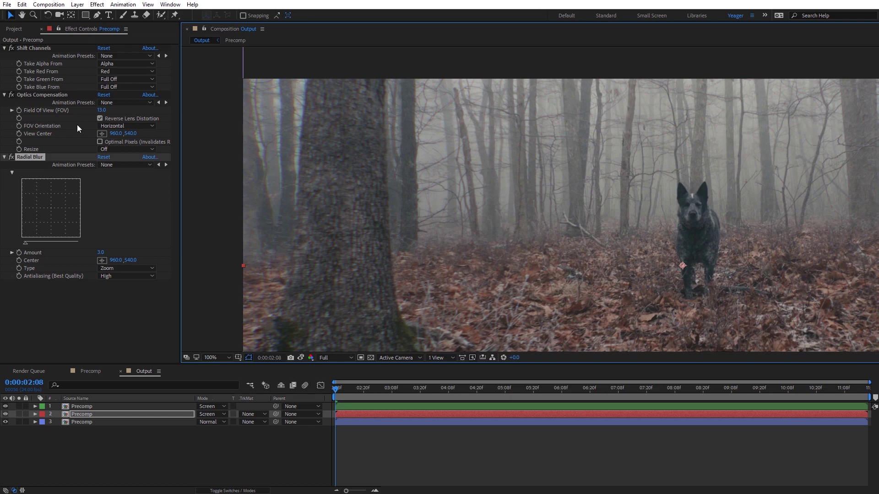
Compare the color fringing around the large tree with Radial Blur disabled and enabled, at 100% and 200% zoom
{"action": "left_click", "coordinate": [11, 158]}
{"action": "left_click", "coordinate": [11, 158]}
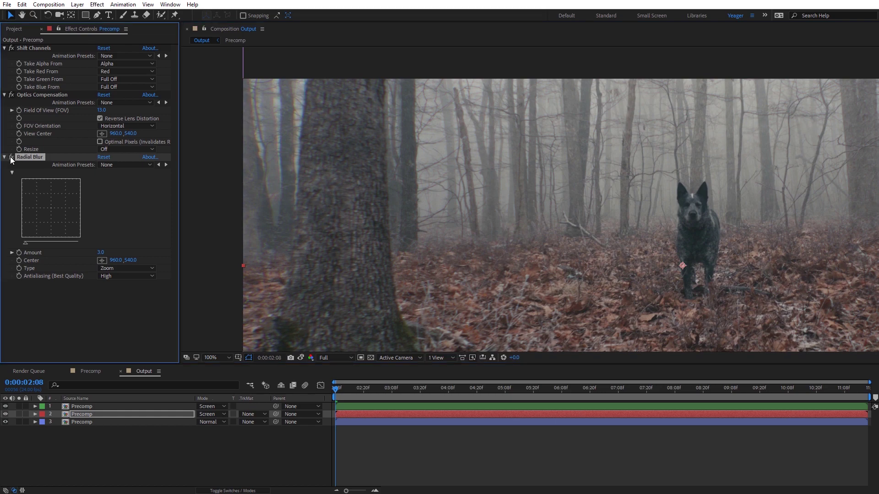
{"action": "key", "text": "period"}
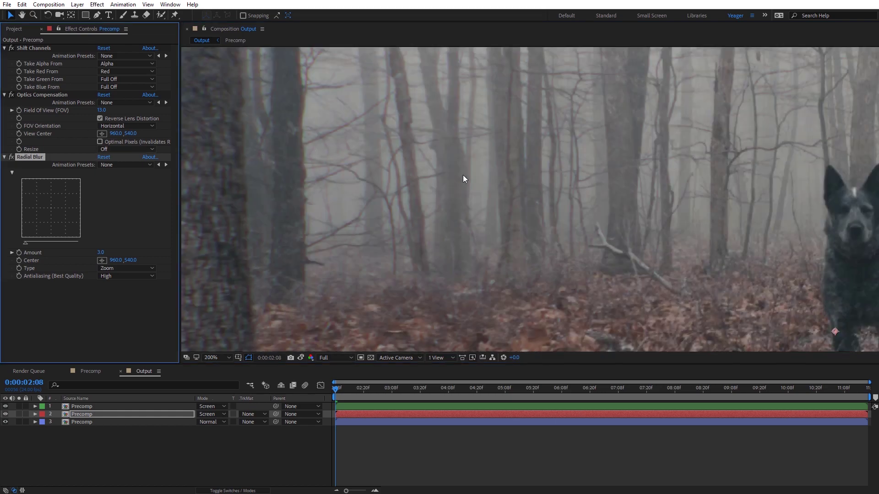
{"action": "left_click_drag", "start_coordinate": [463, 179], "coordinate": [761, 255]}
{"action": "key", "text": "v"}
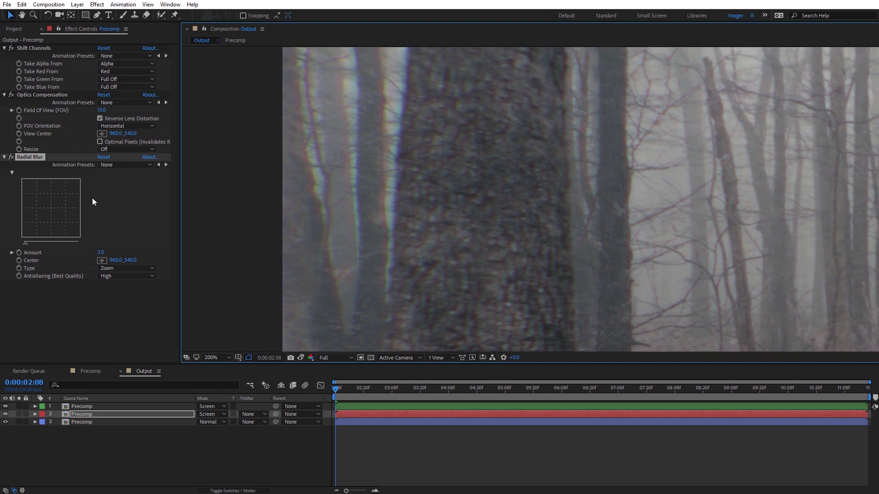
{"action": "left_click", "coordinate": [10, 158]}
{"action": "left_click", "coordinate": [11, 157]}
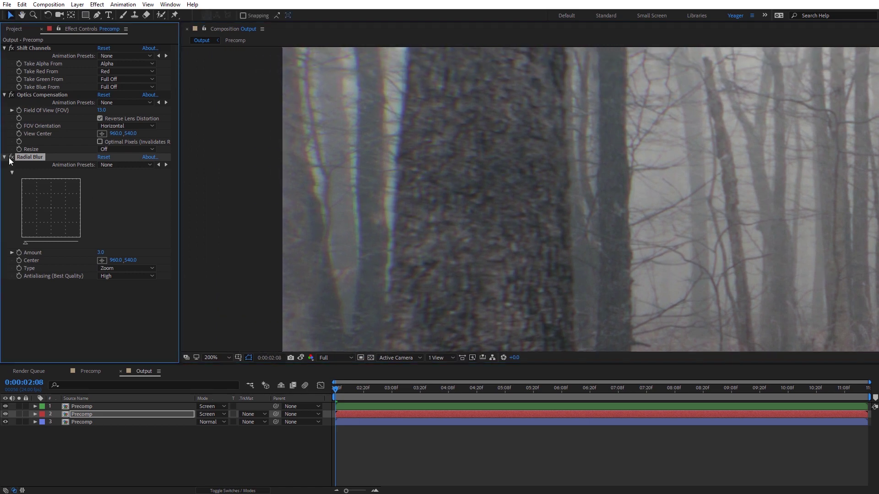
{"action": "left_click", "coordinate": [11, 158]}
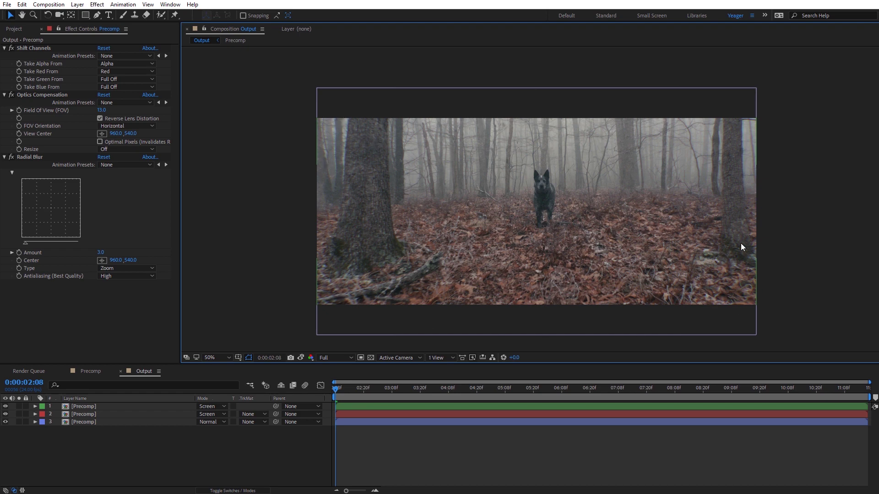
Add an adjustment layer above the Precomp layers in the Output composition and rename it Vin/Blur
{"action": "right_click", "coordinate": [255, 137]}
{"action": "mouse_move", "coordinate": [275, 142]}
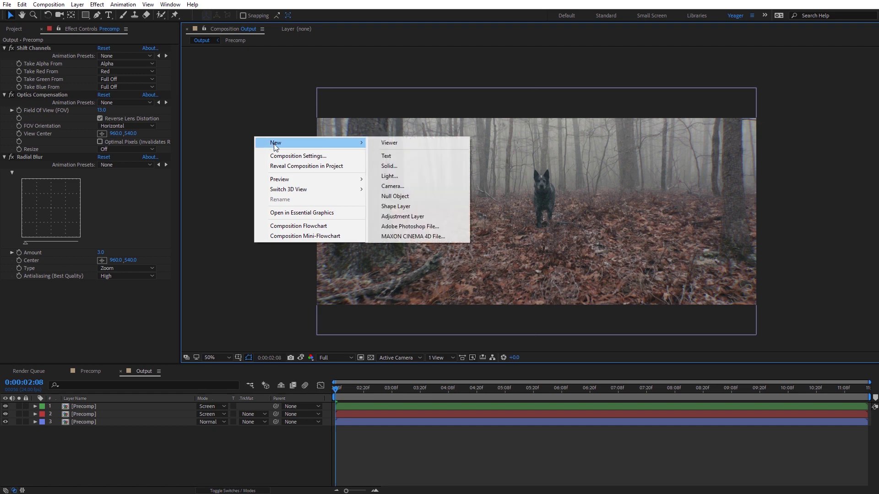
{"action": "left_click", "coordinate": [408, 217]}
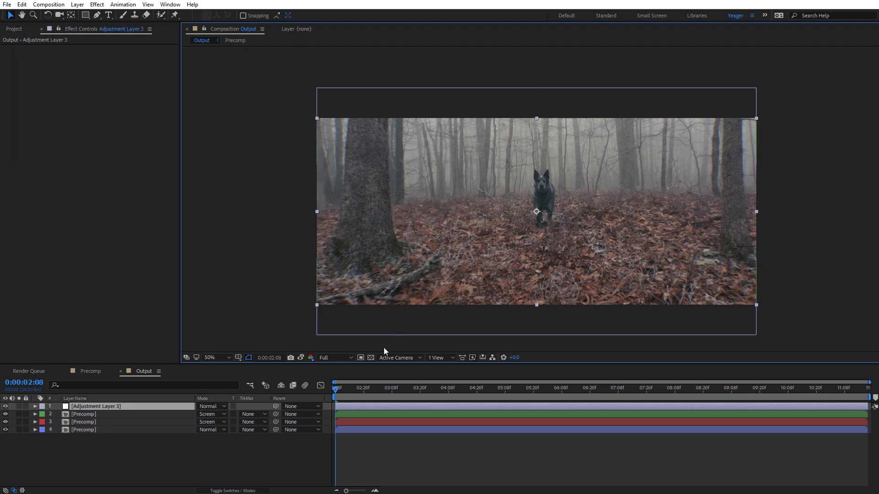
{"action": "left_click", "coordinate": [95, 407]}
{"action": "key", "text": "Return"}
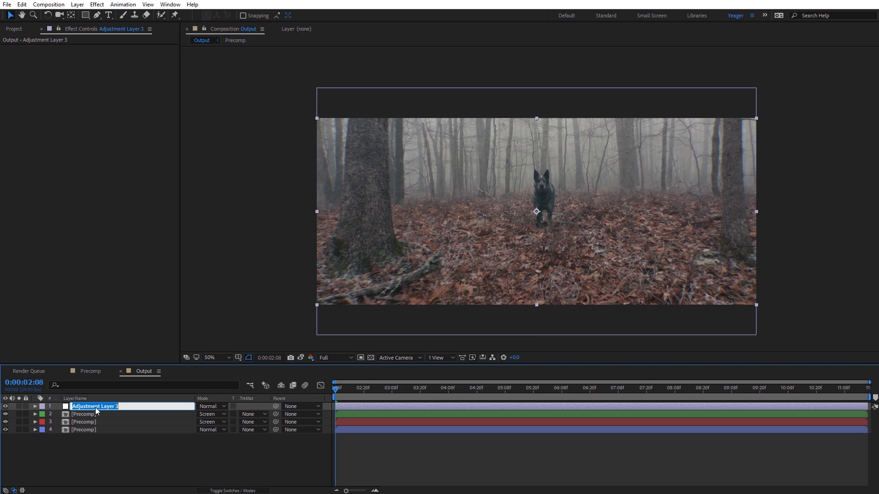
{"action": "type", "text": "Vin/Blur"}
{"action": "key", "text": "Return"}
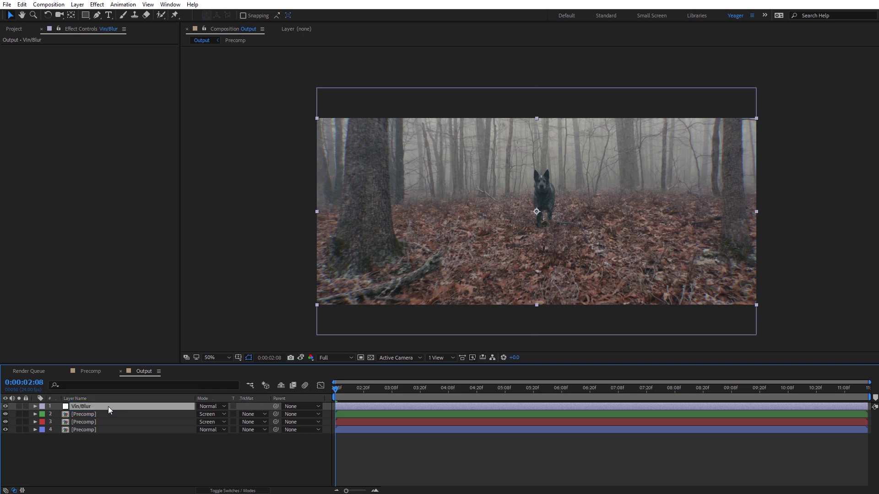
Add an elliptical mask filling the whole frame to the Vin/Blur adjustment layer
{"action": "left_click_drag", "start_coordinate": [84, 16], "coordinate": [109, 35]}
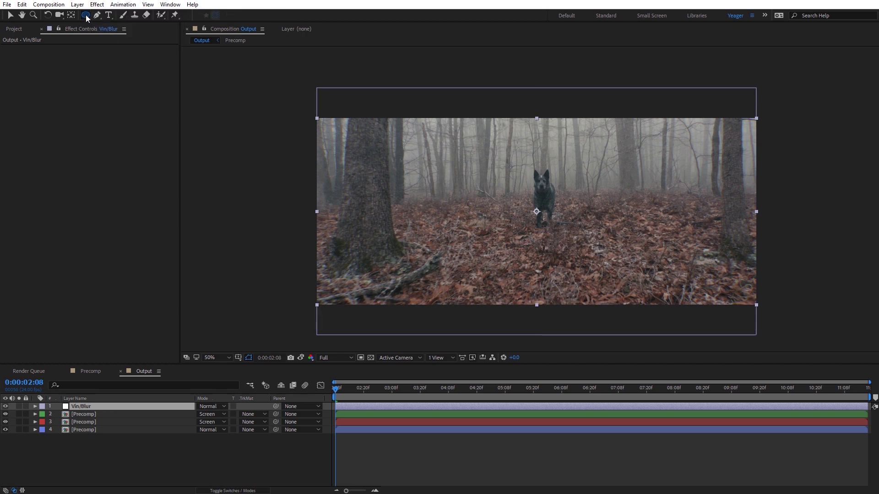
{"action": "double_click", "coordinate": [86, 15]}
{"action": "key", "text": "v"}
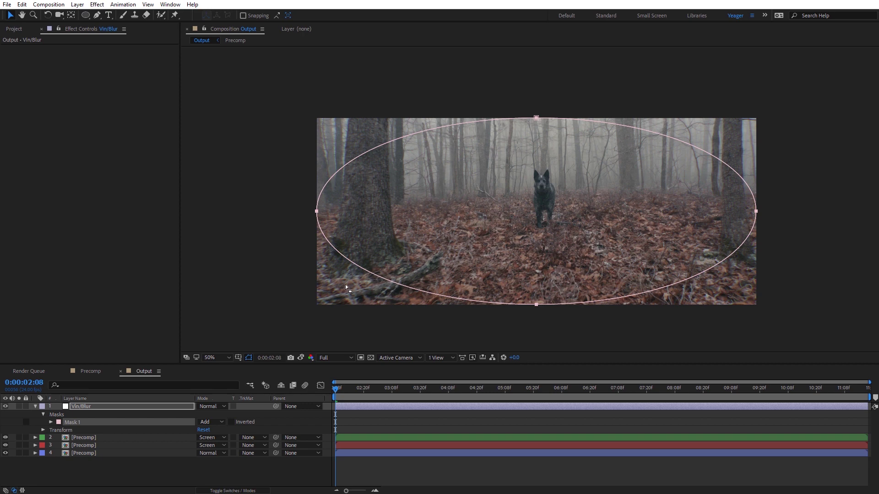
Set the Vin/Blur mask's feather to 200 pixels, its expansion to -100 pixels and its mode to Subtract
{"action": "left_click", "coordinate": [51, 423]}
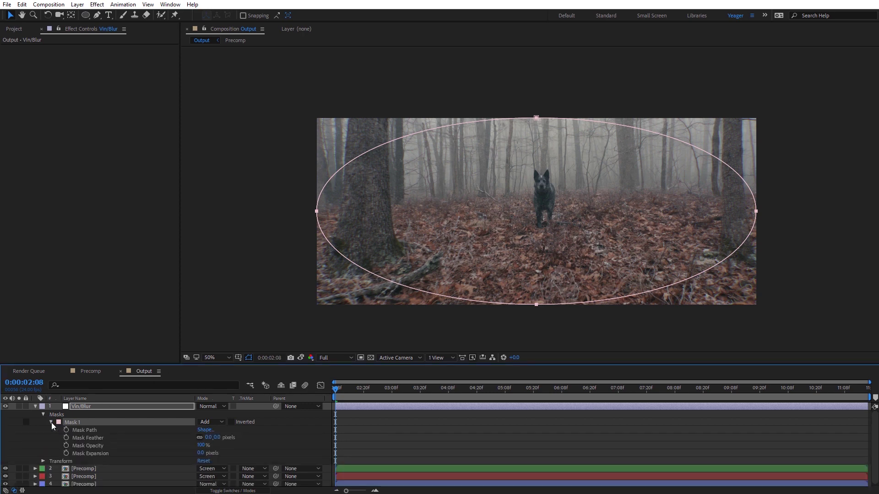
{"action": "left_click", "coordinate": [217, 438]}
{"action": "type", "text": "200"}
{"action": "left_click", "coordinate": [199, 453]}
{"action": "type", "text": "-100"}
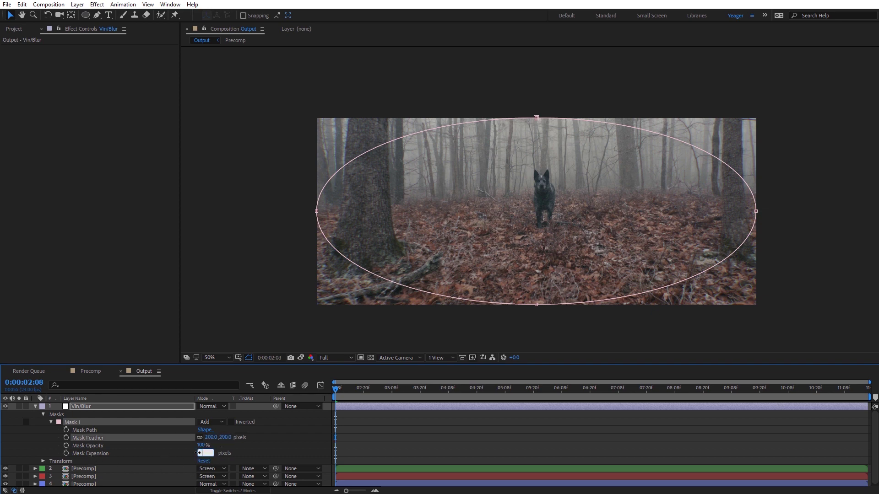
{"action": "left_click", "coordinate": [180, 409]}
{"action": "key", "text": "F3"}
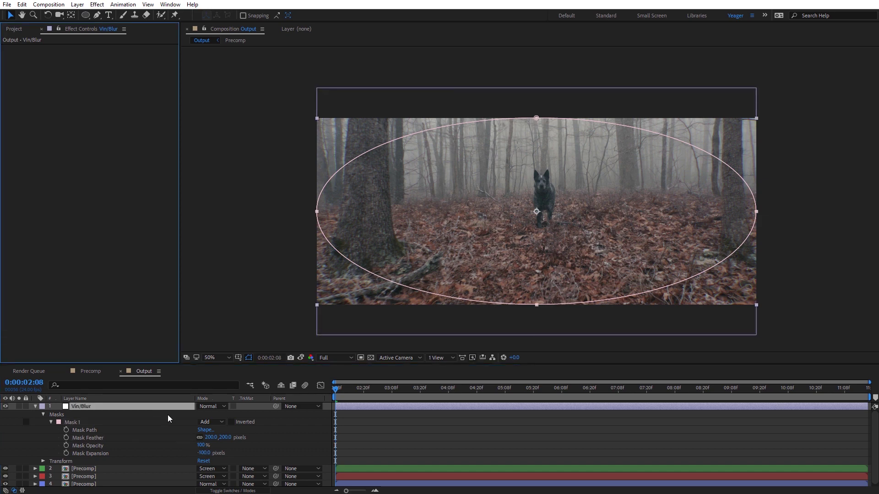
{"action": "left_click", "coordinate": [212, 421]}
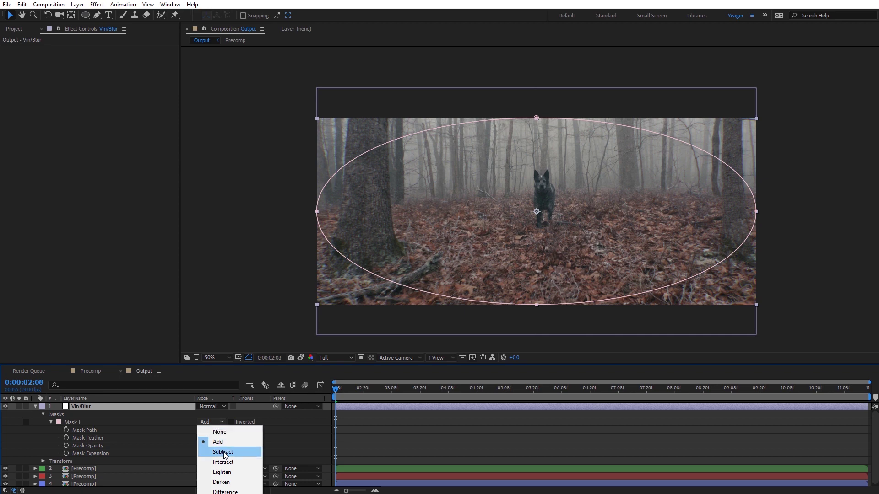
{"action": "left_click", "coordinate": [201, 445]}
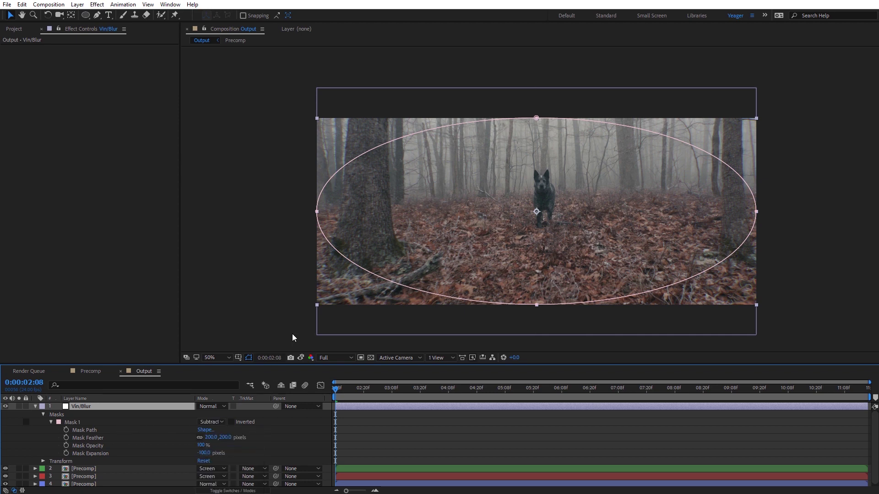
Apply CC Radial Fast Blur to the Vin/Blur layer and set its Amount to 4
{"action": "left_click", "coordinate": [97, 4]}
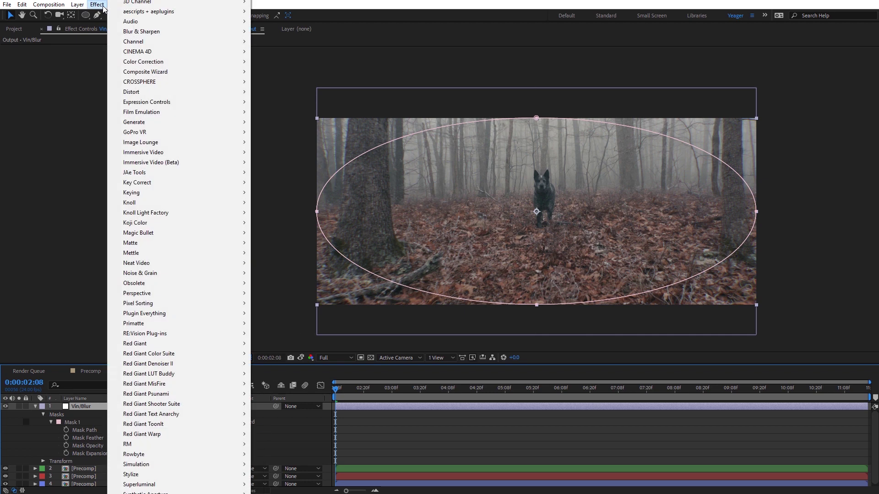
{"action": "mouse_move", "coordinate": [143, 32]}
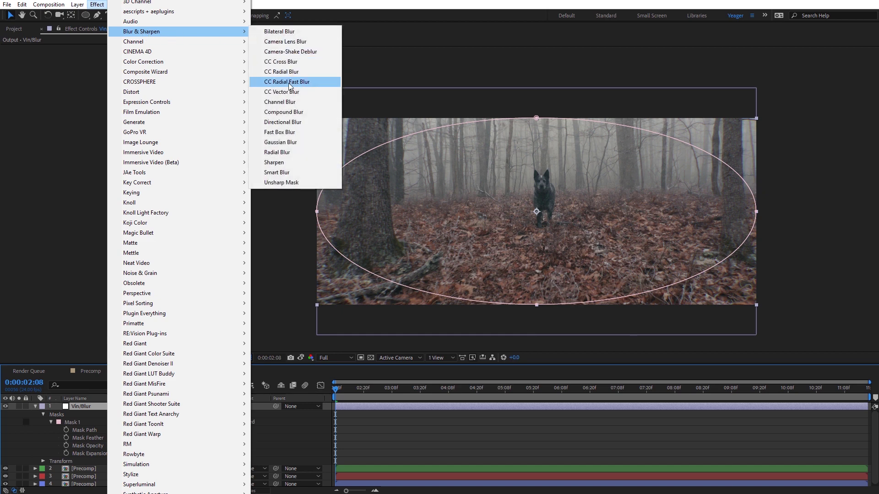
{"action": "left_click", "coordinate": [290, 82]}
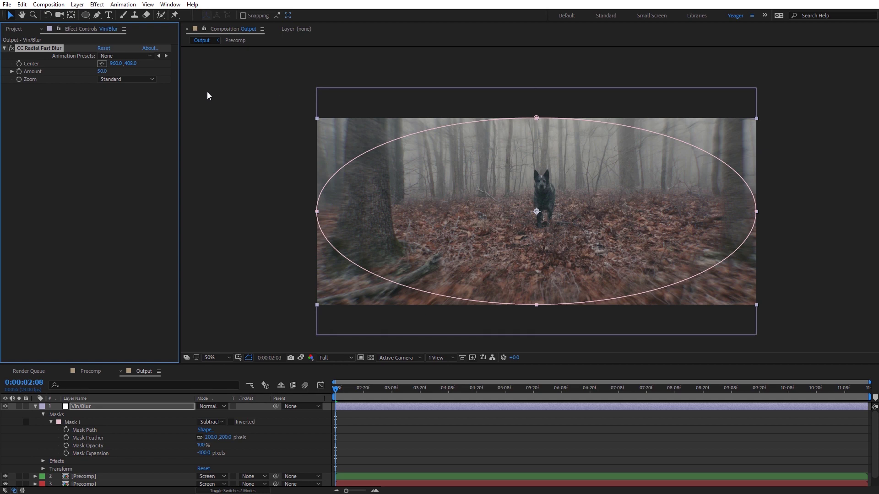
{"action": "left_click", "coordinate": [103, 71]}
{"action": "type", "text": "4"}
{"action": "key", "text": "Return"}
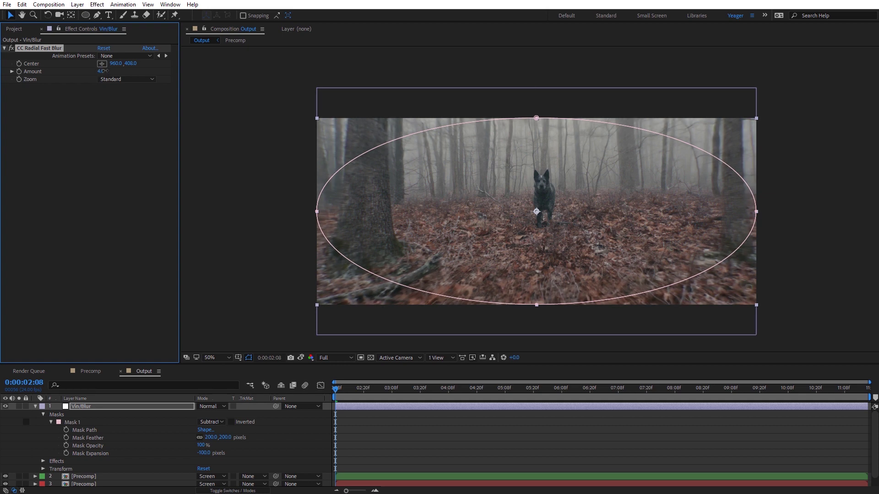
Hide the mask outlines in the viewer and try a lower CC Radial Fast Blur Amount at 100% zoom, then revert it
{"action": "key", "text": "period"}
{"action": "left_click_drag", "start_coordinate": [301, 170], "coordinate": [460, 181]}
{"action": "left_click", "coordinate": [251, 356]}
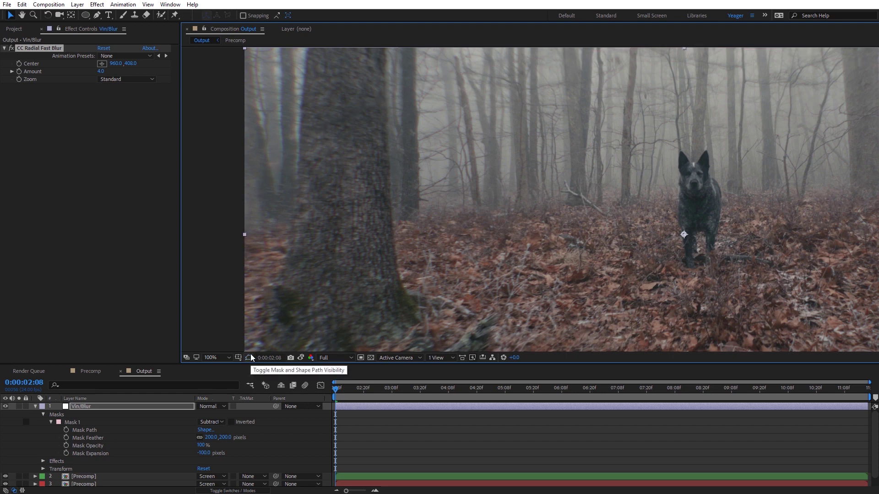
{"action": "left_click_drag", "start_coordinate": [336, 88], "coordinate": [389, 125]}
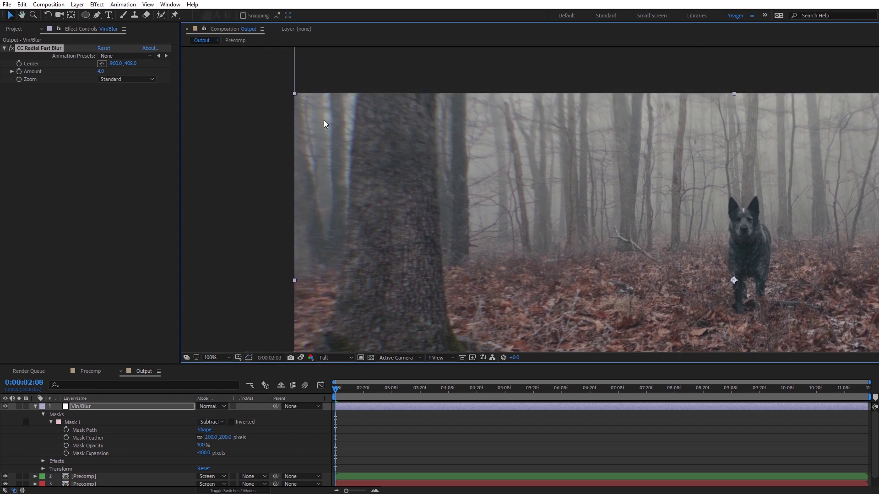
{"action": "mouse_move", "coordinate": [106, 72]}
{"action": "left_mouse_down"}
{"action": "mouse_move", "coordinate": [120, 73]}
{"action": "mouse_move", "coordinate": [109, 77]}
{"action": "left_mouse_up"}
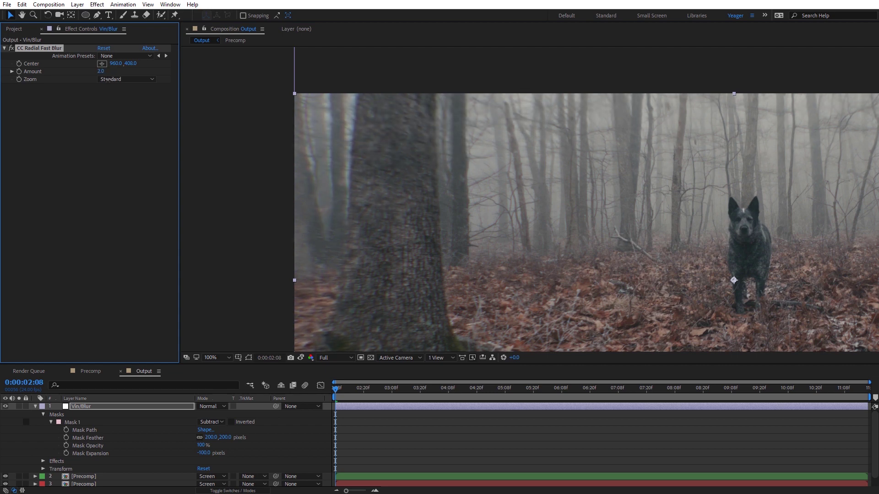
{"action": "key", "text": "ctrl+z"}
Apply a Curves effect to the Vin/Blur layer and shift the RGB curve's black point slightly inward to darken the frame edges
{"action": "left_click", "coordinate": [104, 6]}
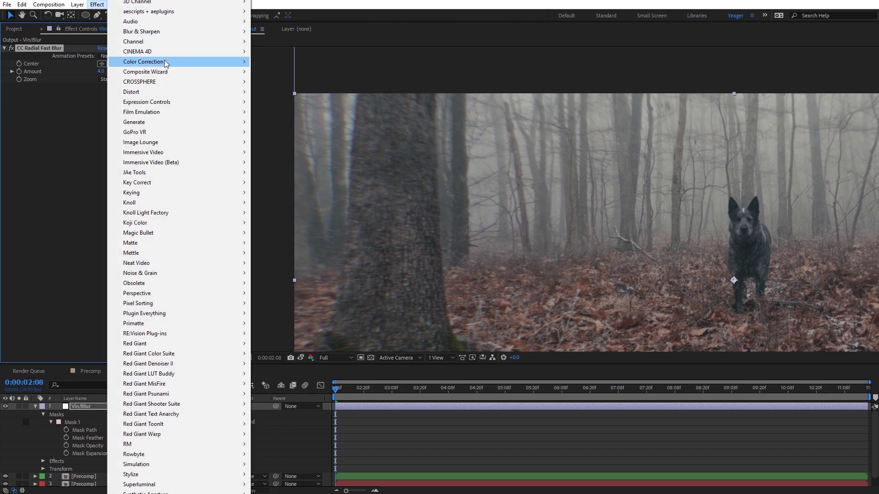
{"action": "mouse_move", "coordinate": [166, 64]}
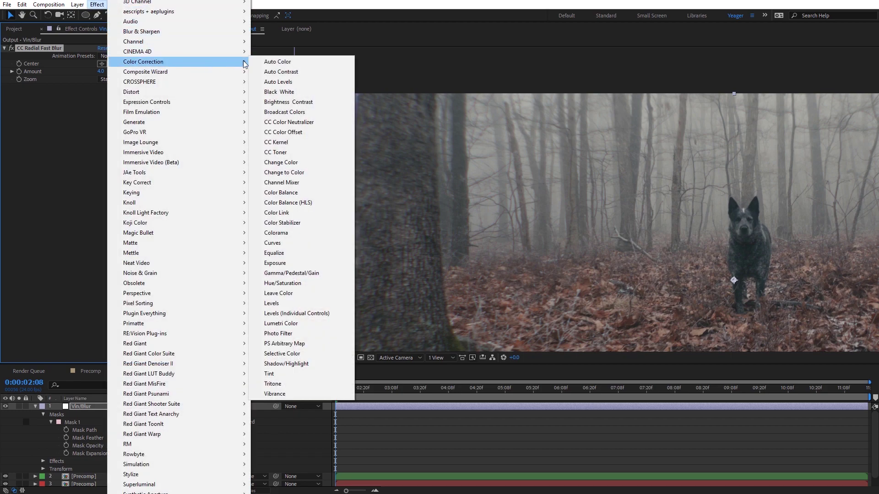
{"action": "left_click", "coordinate": [273, 243]}
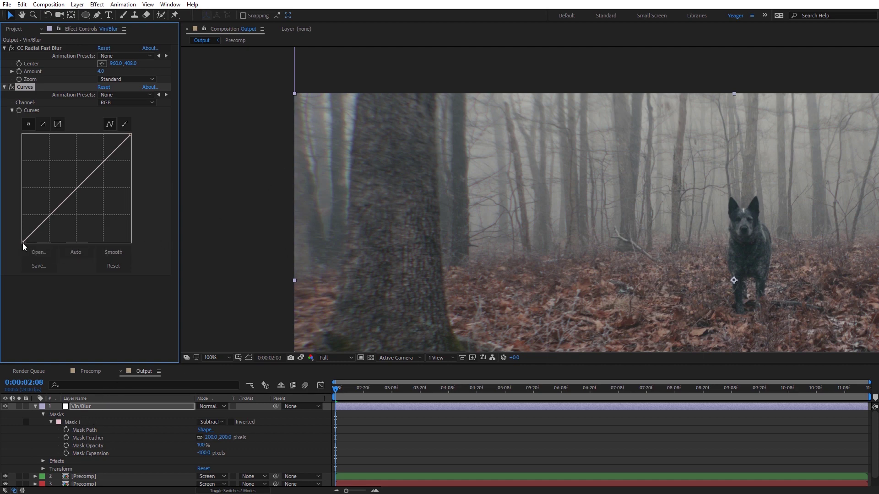
{"action": "mouse_move", "coordinate": [22, 243]}
{"action": "left_mouse_down"}
{"action": "mouse_move", "coordinate": [42, 249]}
{"action": "mouse_move", "coordinate": [23, 255]}
{"action": "mouse_move", "coordinate": [32, 257]}
{"action": "left_mouse_up"}
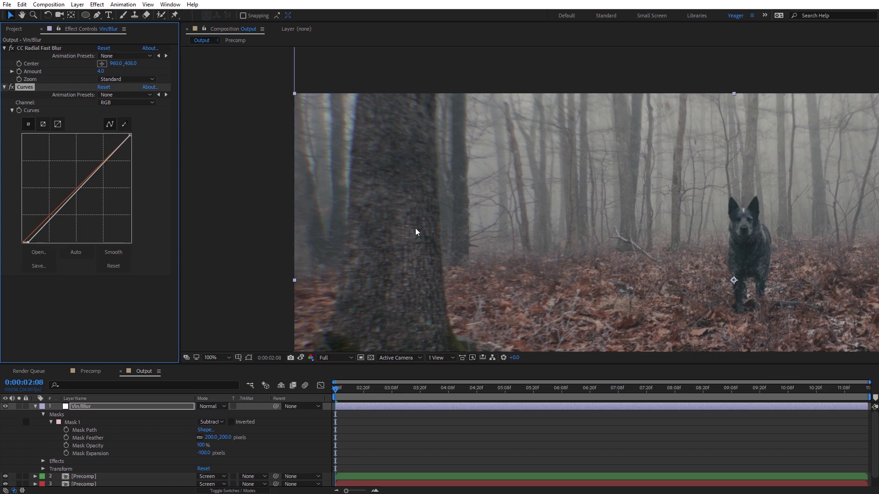
Compare the full frame with the Vin/Blur layer off and on, and check the look at 0:00:06:10
{"action": "scroll", "coordinate": [526, 241], "scroll_direction": "down", "scroll_amount": 2}
{"action": "left_click_drag", "start_coordinate": [544, 234], "coordinate": [401, 194]}
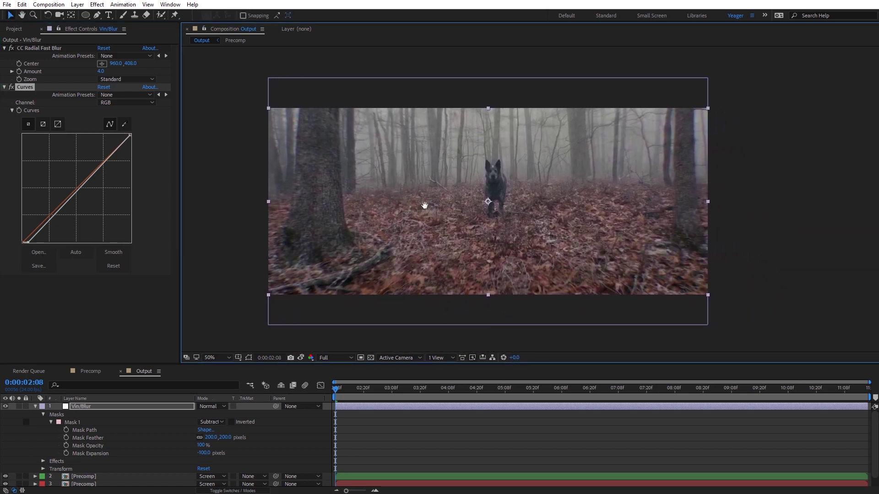
{"action": "left_click", "coordinate": [6, 407]}
{"action": "left_click", "coordinate": [6, 407]}
{"action": "left_click", "coordinate": [6, 407]}
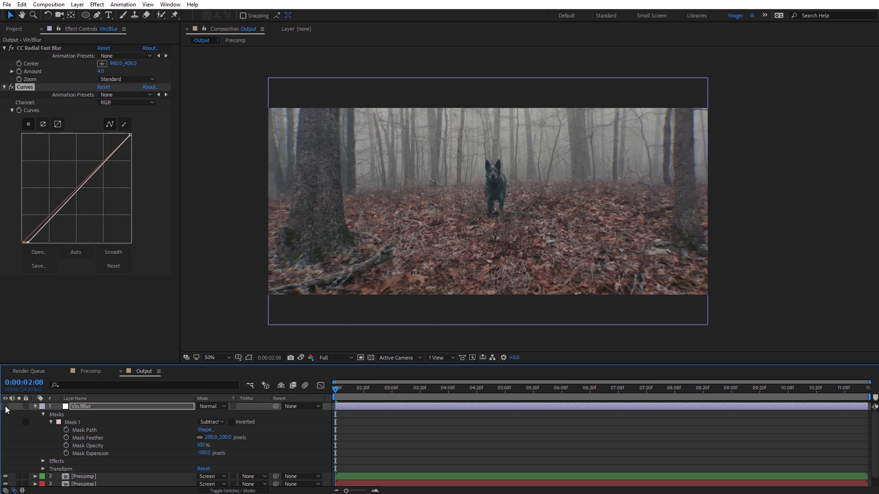
{"action": "left_click", "coordinate": [6, 407]}
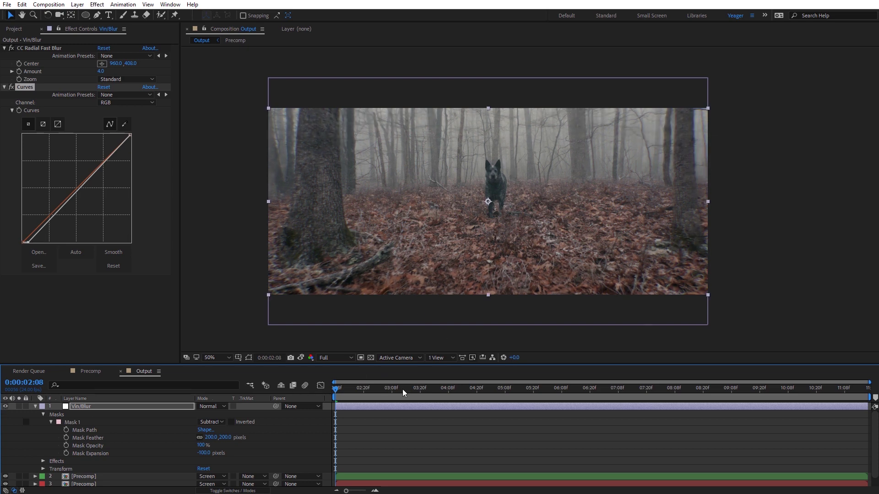
{"action": "left_click_drag", "start_coordinate": [402, 390], "coordinate": [566, 399]}
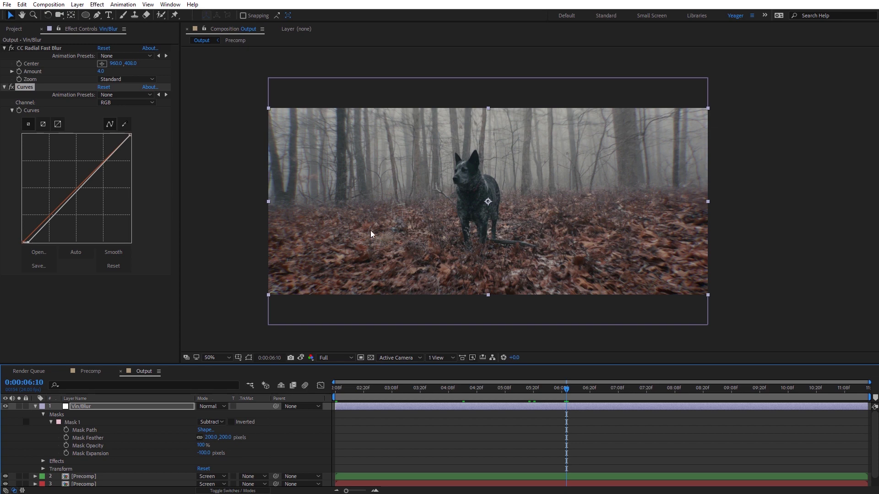
Create a new adjustment layer in the Output composition and name it Focus
{"action": "right_click", "coordinate": [233, 159]}
{"action": "mouse_move", "coordinate": [252, 165]}
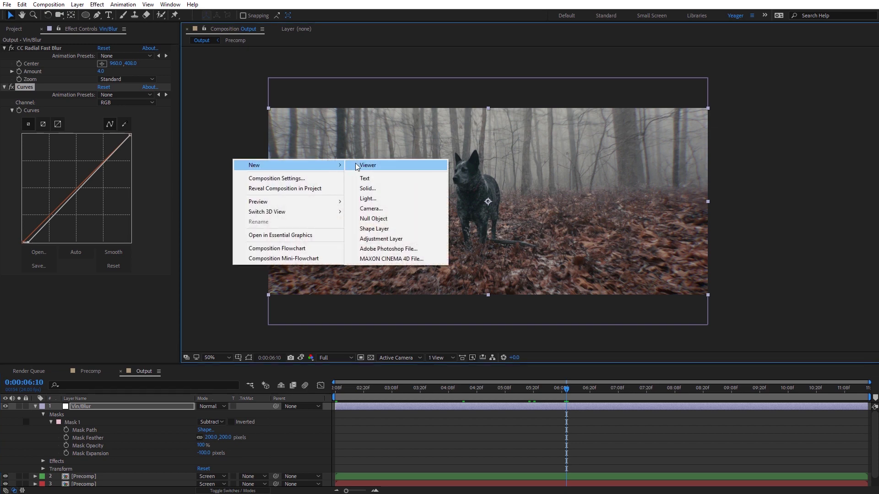
{"action": "left_click", "coordinate": [376, 238]}
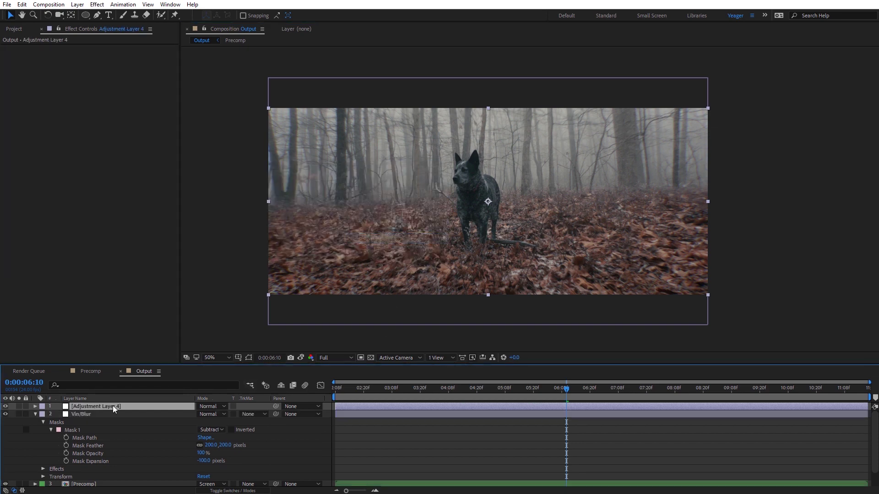
{"action": "key", "text": "Return"}
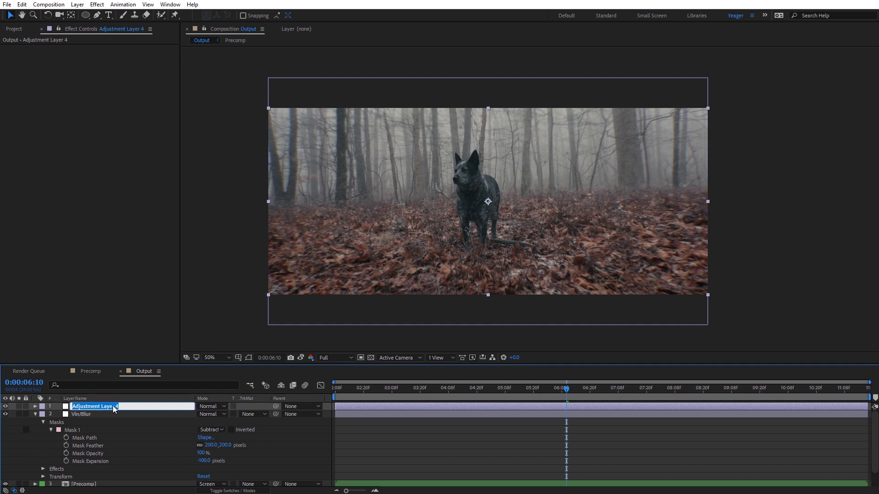
{"action": "type", "text": "Focus"}
{"action": "key", "text": "Return"}
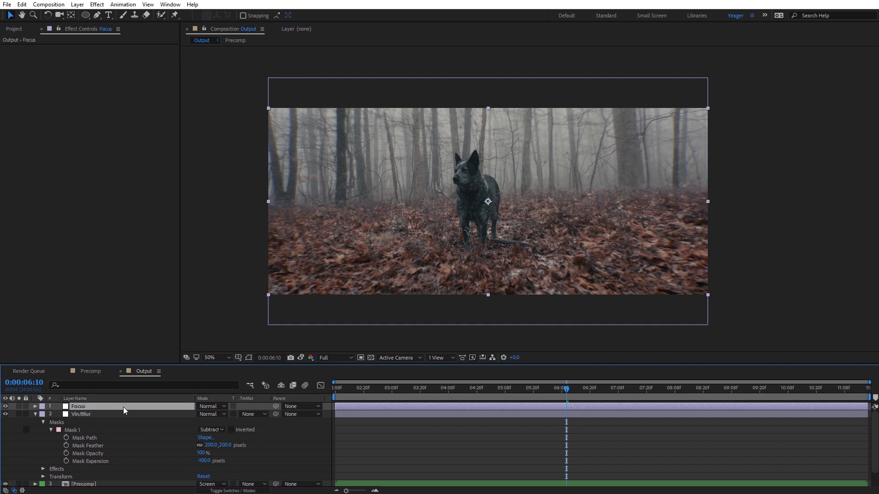
Apply Camera Lens Blur to the Focus layer and set its Blur Radius to 40
{"action": "left_click", "coordinate": [97, 4]}
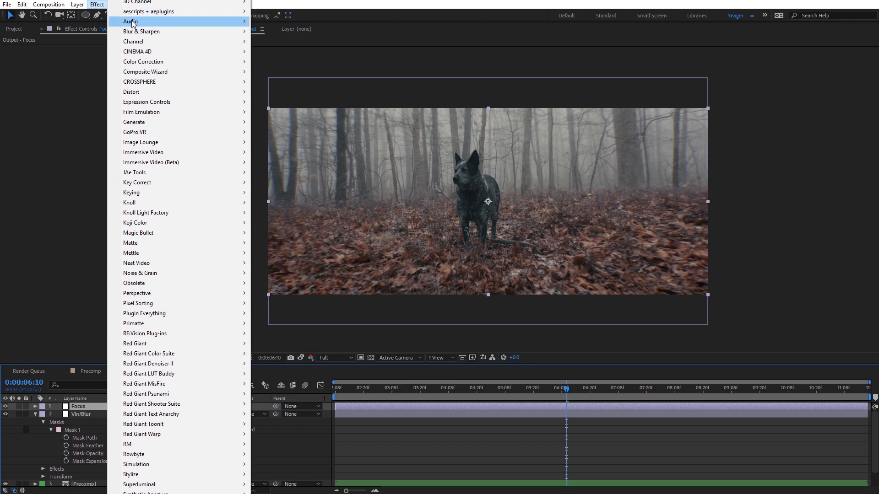
{"action": "mouse_move", "coordinate": [140, 33]}
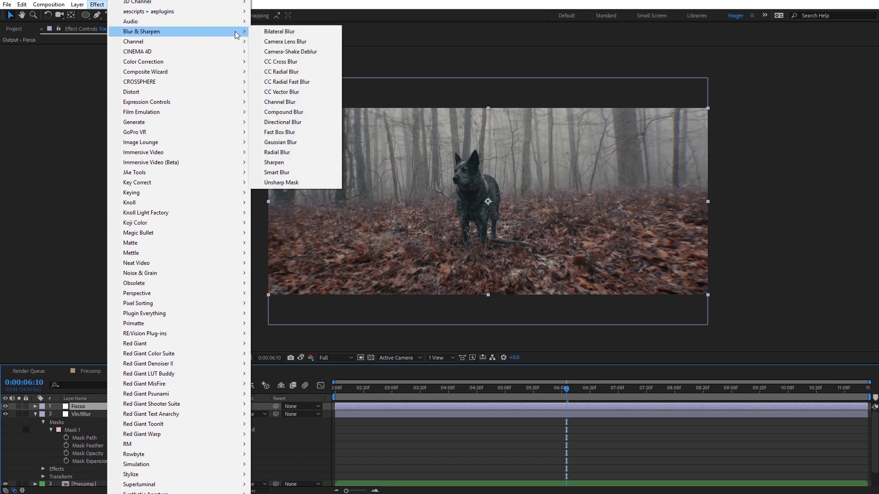
{"action": "left_click", "coordinate": [282, 40]}
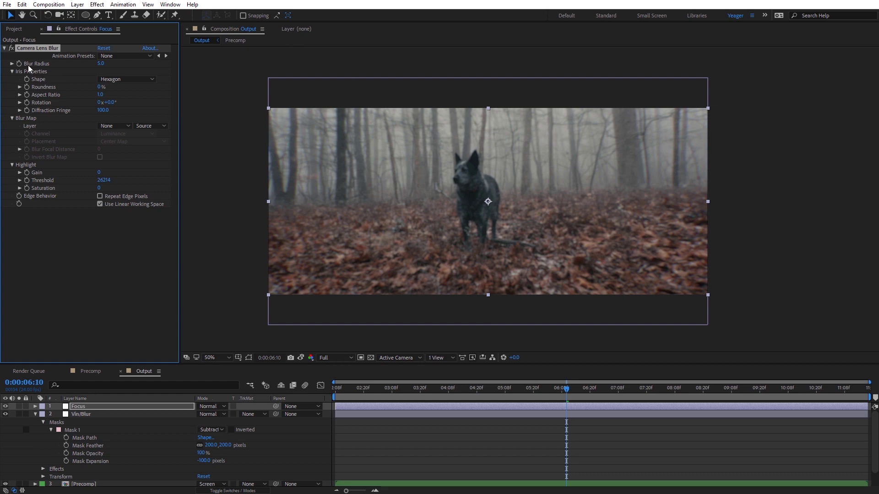
{"action": "left_click_drag", "start_coordinate": [101, 63], "coordinate": [113, 66]}
Set the Camera Lens Blur iris shape to Octagon and its aspect ratio to 0.5, with Repeat Edge Pixels enabled
{"action": "left_click", "coordinate": [118, 79]}
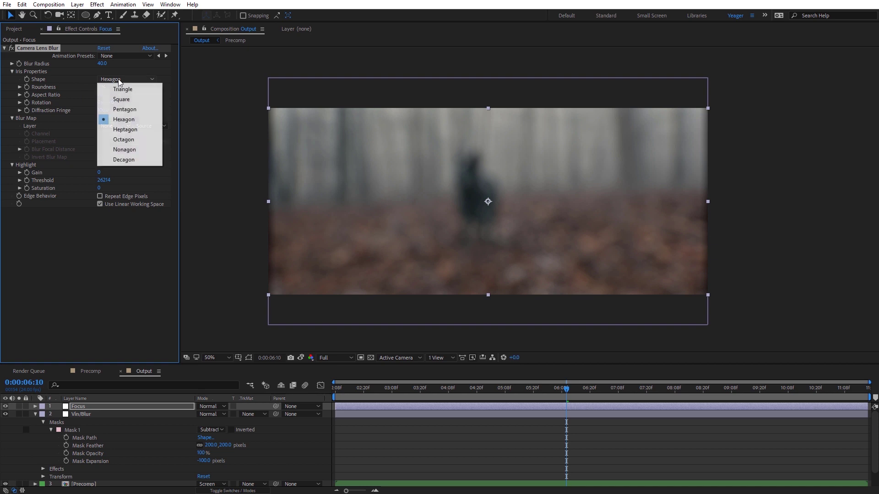
{"action": "left_click", "coordinate": [143, 137]}
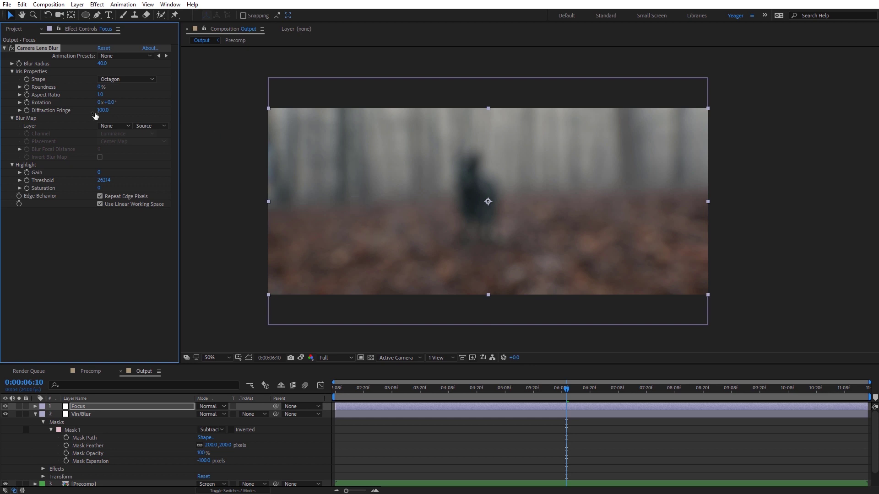
{"action": "left_click", "coordinate": [101, 95]}
{"action": "key", "text": "Return"}
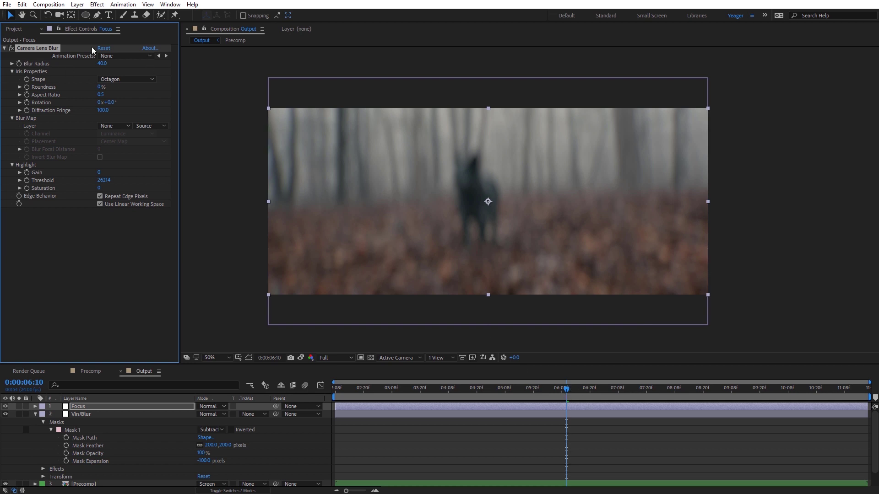
Try the Camera Lens Blur at a Blur Radius of 0, raising it gradually to 38 to preview the focus pull
{"action": "left_click", "coordinate": [102, 63]}
{"action": "type", "text": "0"}
{"action": "key", "text": "Return"}
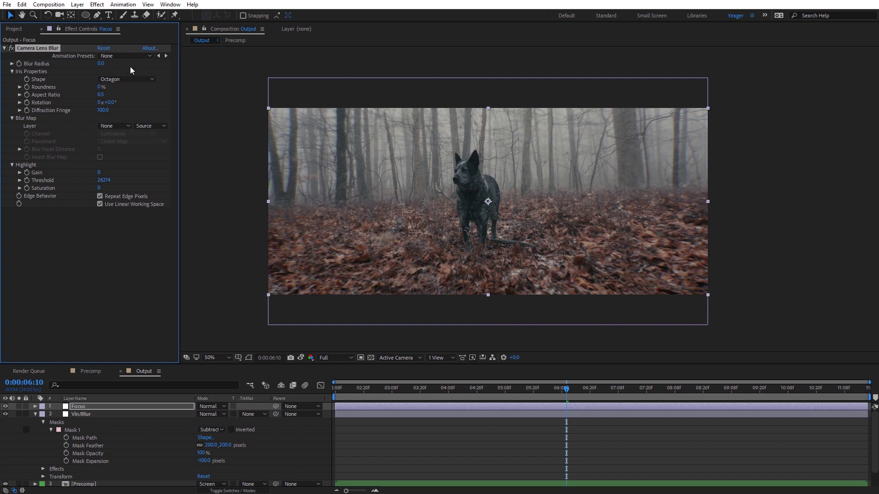
{"action": "left_click_drag", "start_coordinate": [102, 68], "coordinate": [121, 70]}
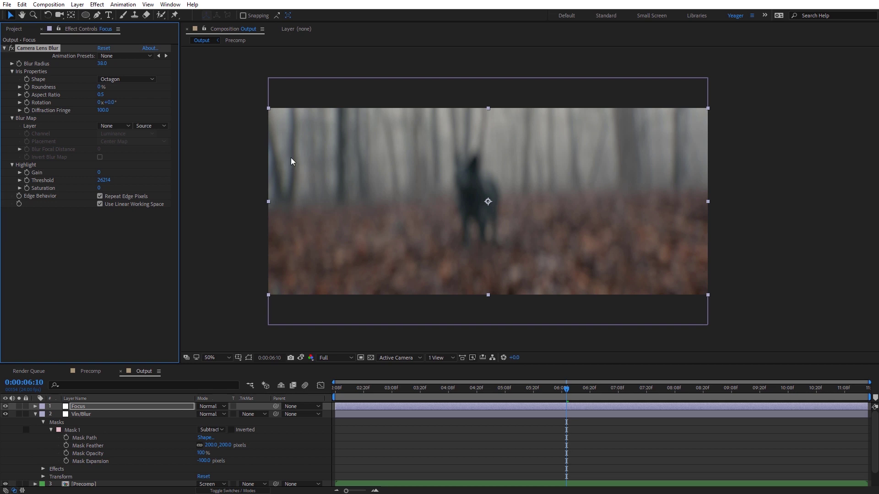
Add the Rabbit footage to the Precomp composition between Adjustment Layer 1 and the Dog layer
{"action": "left_click", "coordinate": [15, 30]}
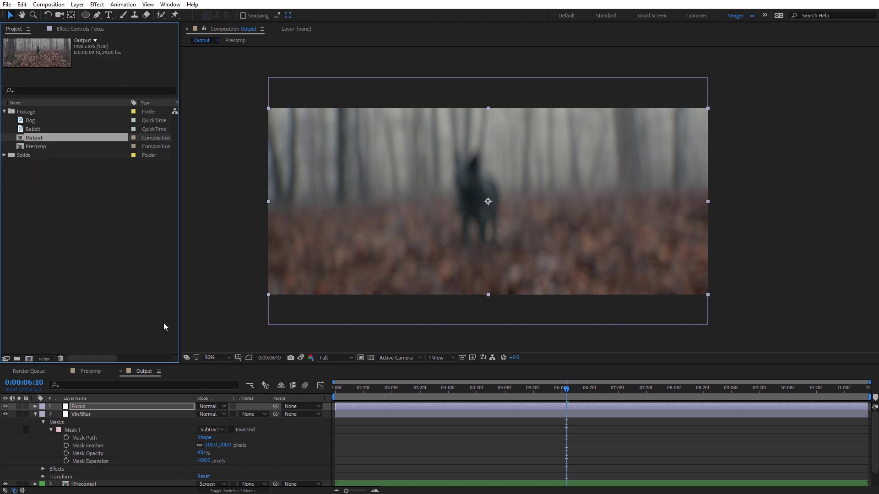
{"action": "left_click", "coordinate": [88, 372]}
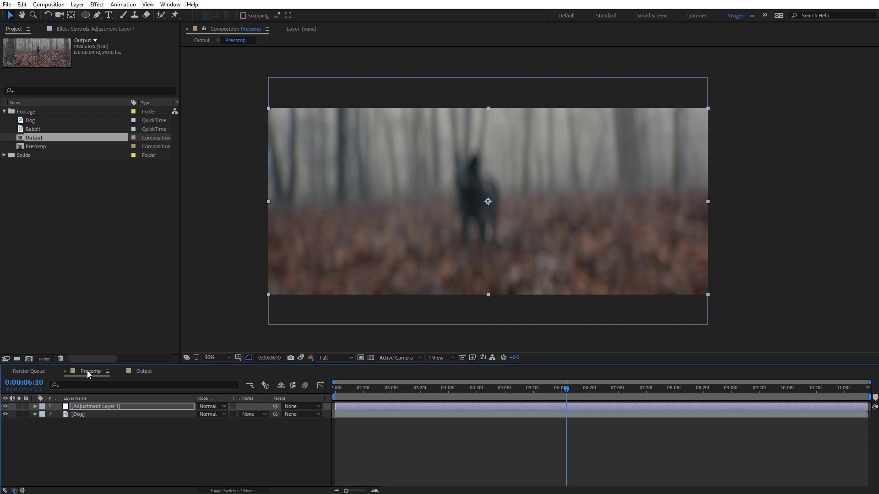
{"action": "left_click", "coordinate": [28, 130]}
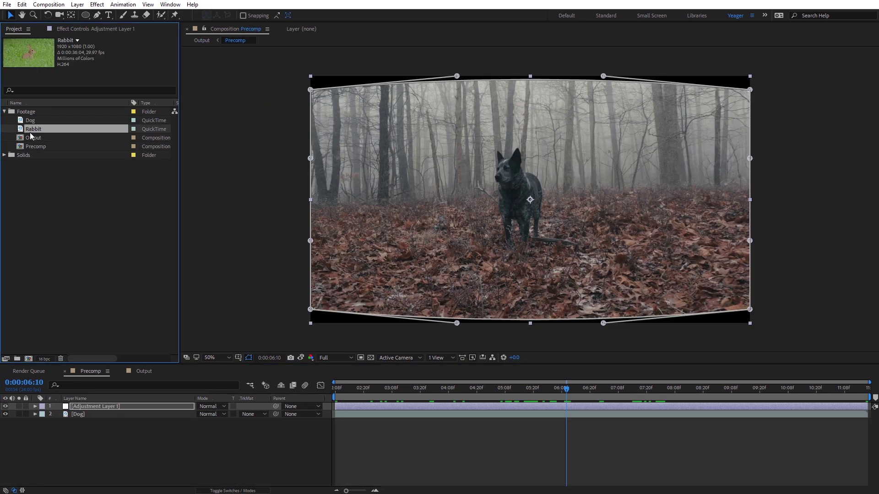
{"action": "left_click_drag", "start_coordinate": [29, 132], "coordinate": [112, 411]}
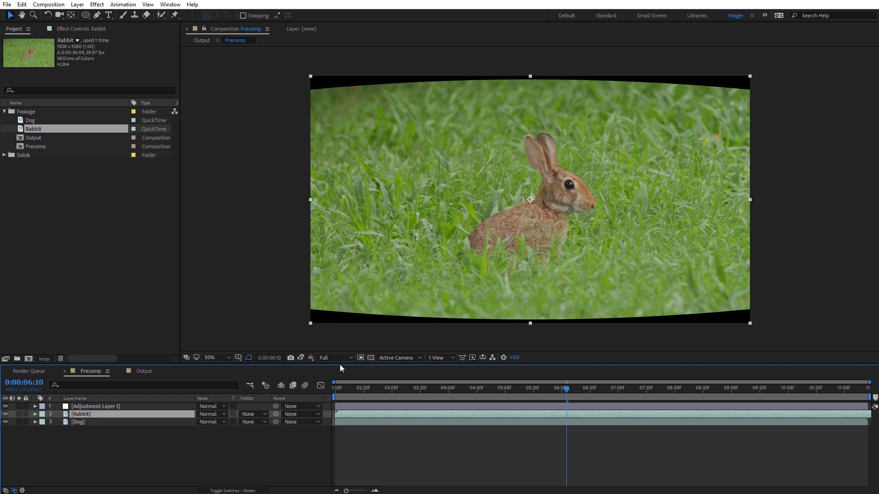
In the Output composition, set the Focus layer's Blur Radius to 40 and keyframe it at 0:00:02:08
{"action": "left_click", "coordinate": [145, 372]}
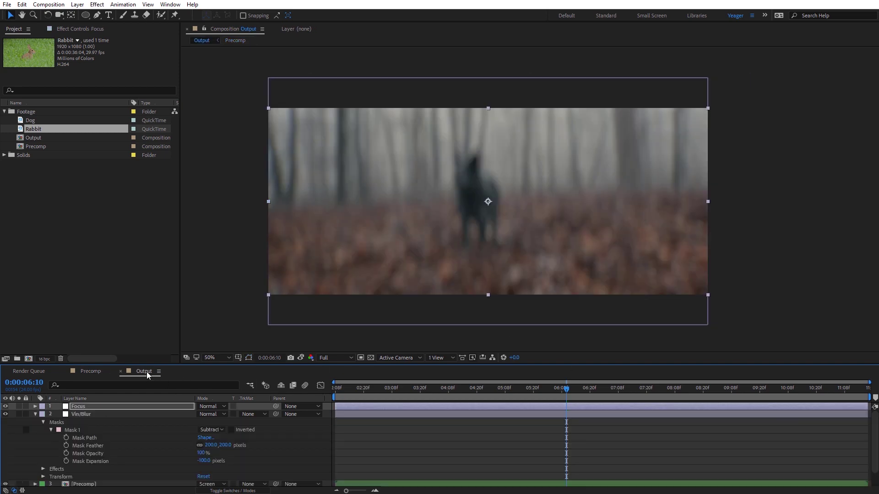
{"action": "left_click_drag", "start_coordinate": [359, 391], "coordinate": [331, 392]}
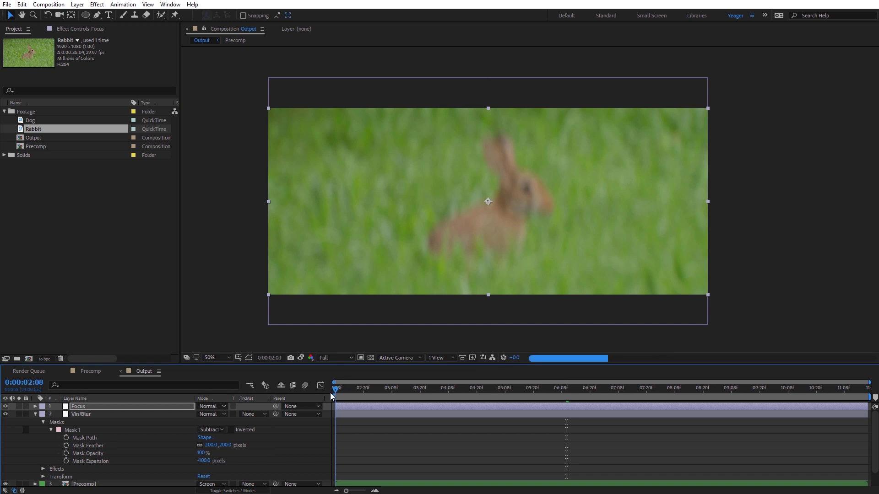
{"action": "left_click", "coordinate": [35, 415]}
{"action": "left_click", "coordinate": [79, 407]}
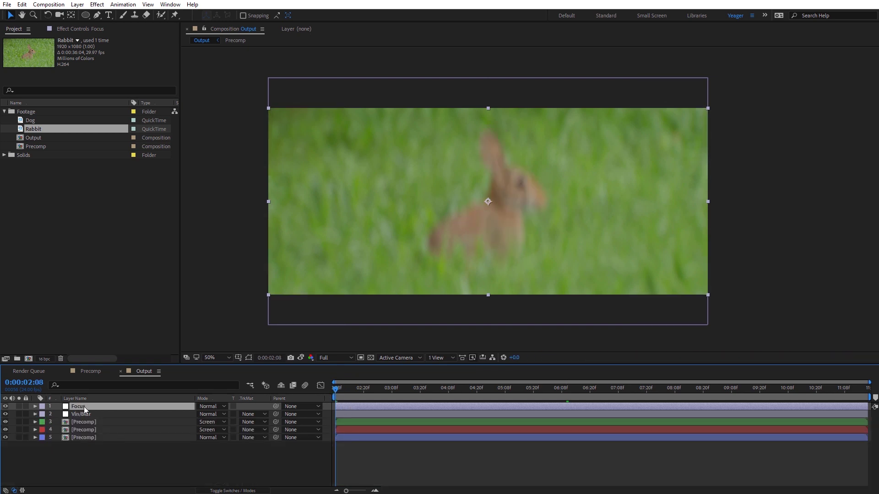
{"action": "left_click", "coordinate": [87, 30]}
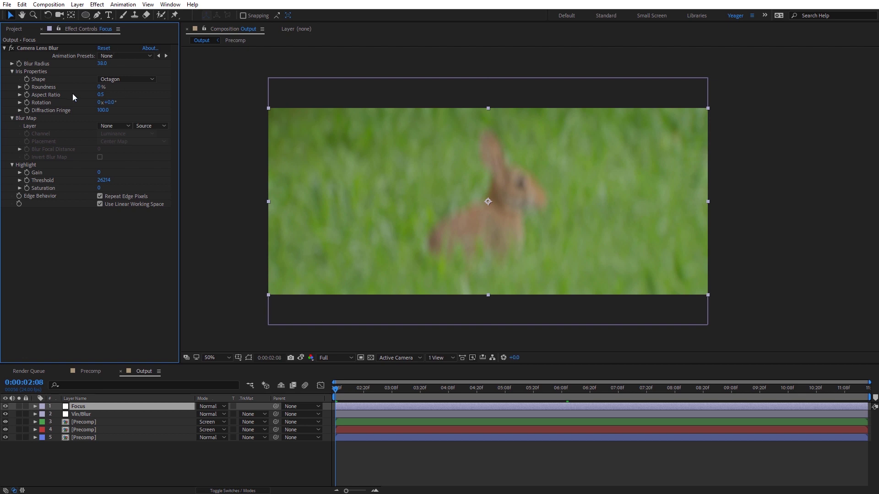
{"action": "left_click", "coordinate": [102, 64]}
{"action": "type", "text": "40"}
{"action": "key", "text": "Return"}
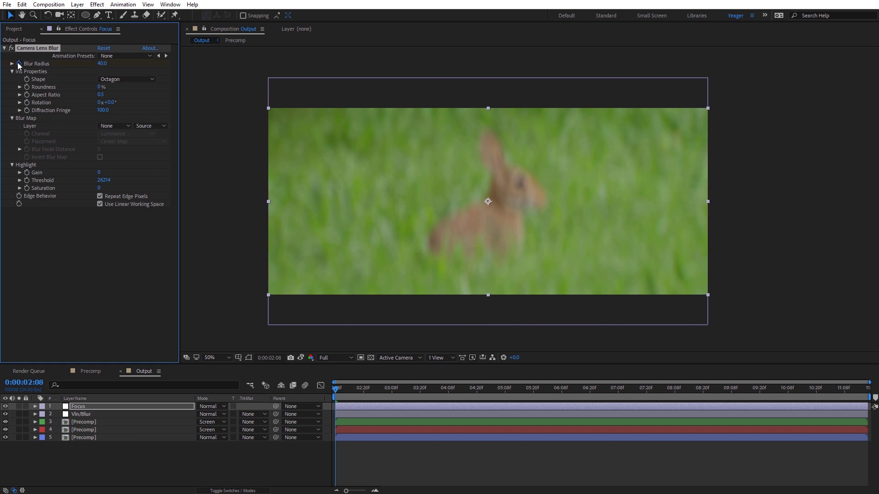
Apply Optics Compensation to the Focus layer and place it above Camera Lens Blur in the effect order
{"action": "left_click", "coordinate": [97, 4]}
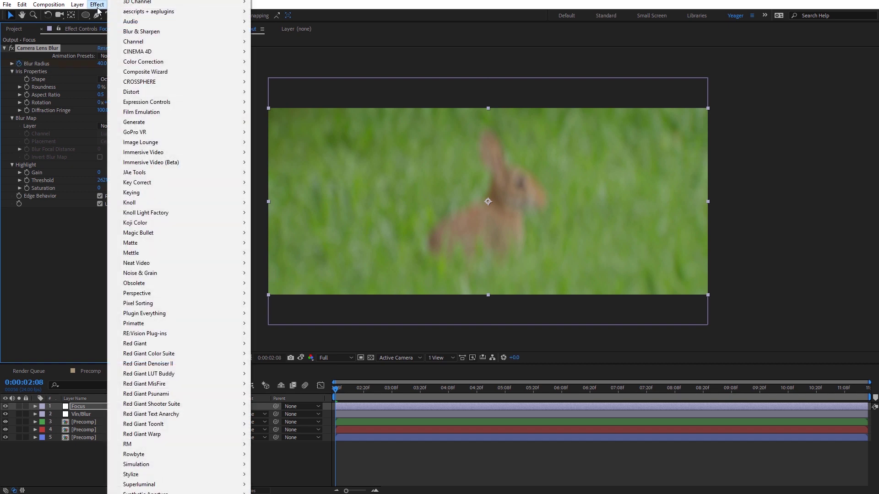
{"action": "mouse_move", "coordinate": [161, 95]}
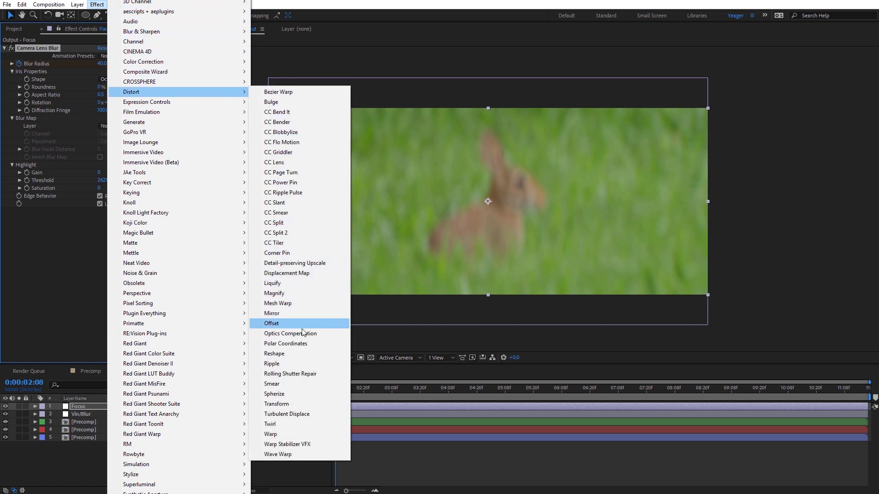
{"action": "left_click", "coordinate": [303, 336]}
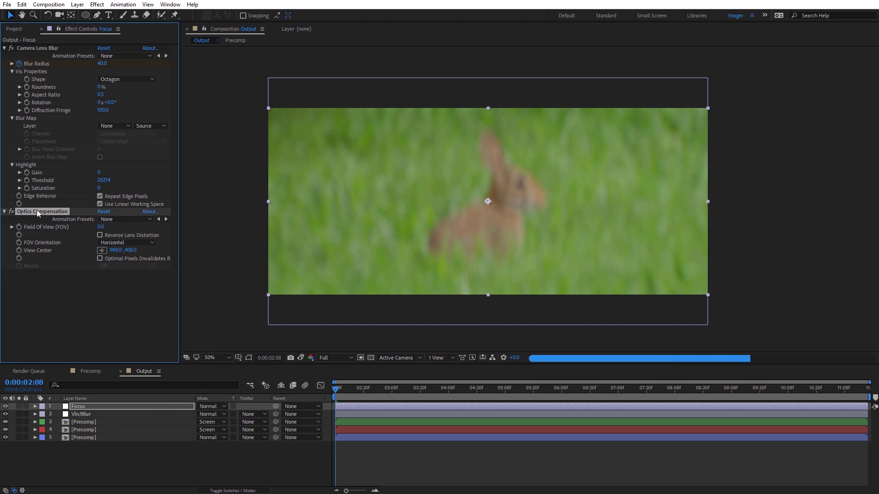
{"action": "left_click_drag", "start_coordinate": [36, 212], "coordinate": [67, 45]}
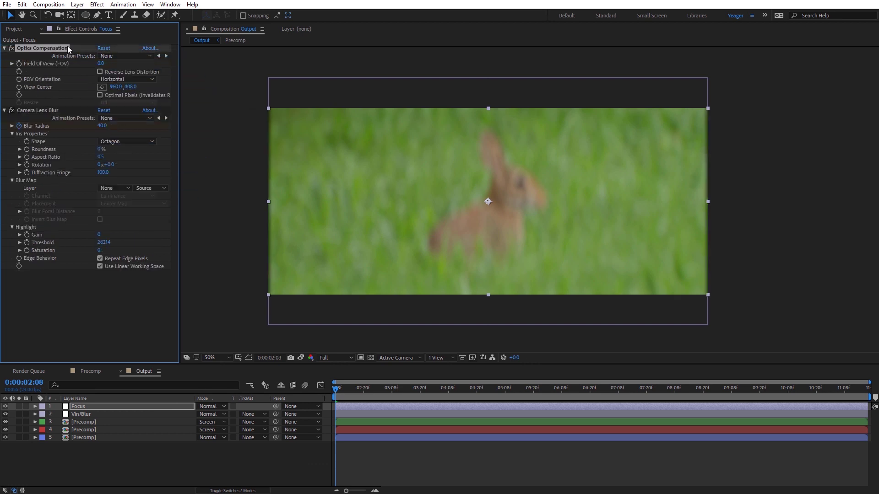
Set the Optics Compensation Field Of View to 30 with Reverse Lens Distortion enabled, and keyframe it at 0:00:02:08 on the Focus layer
{"action": "left_click", "coordinate": [100, 65]}
{"action": "type", "text": "30"}
{"action": "key", "text": "Return"}
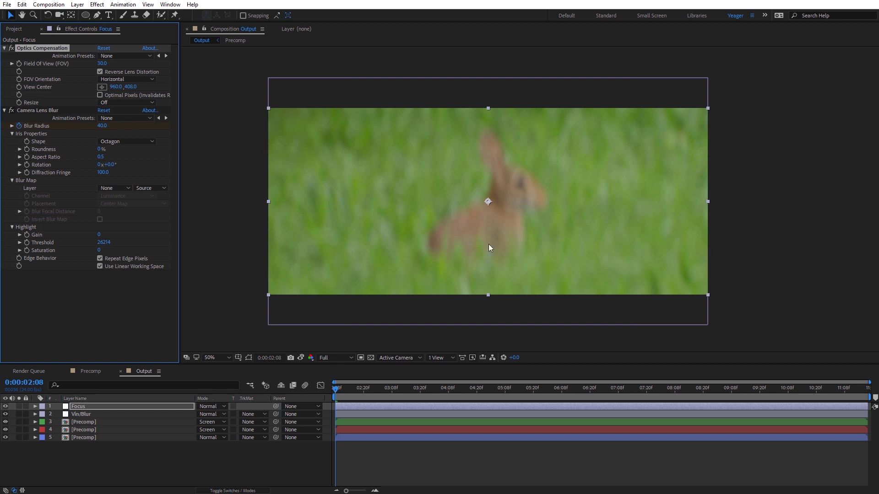
{"action": "left_click", "coordinate": [19, 63]}
{"action": "left_click", "coordinate": [345, 407]}
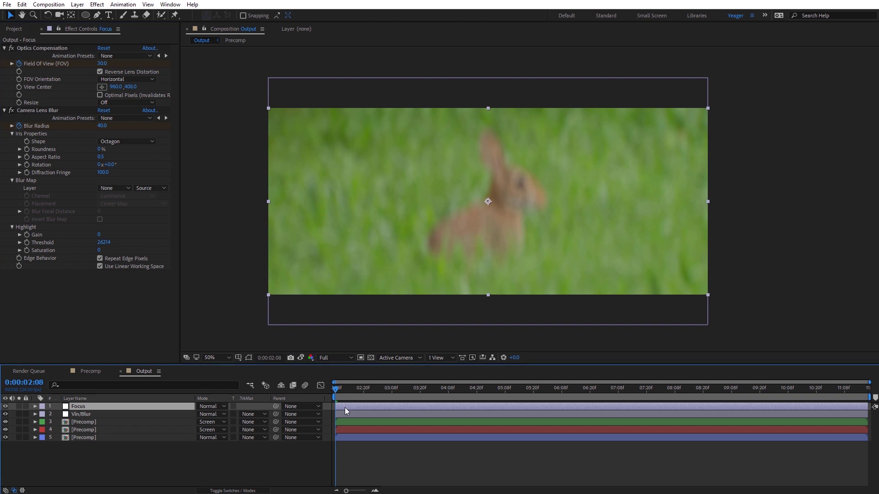
At 0:00:03:08 on the Focus layer, keyframe both the Camera Lens Blur Blur Radius and the Optics Compensation Field Of View at 0
{"action": "key", "text": "u"}
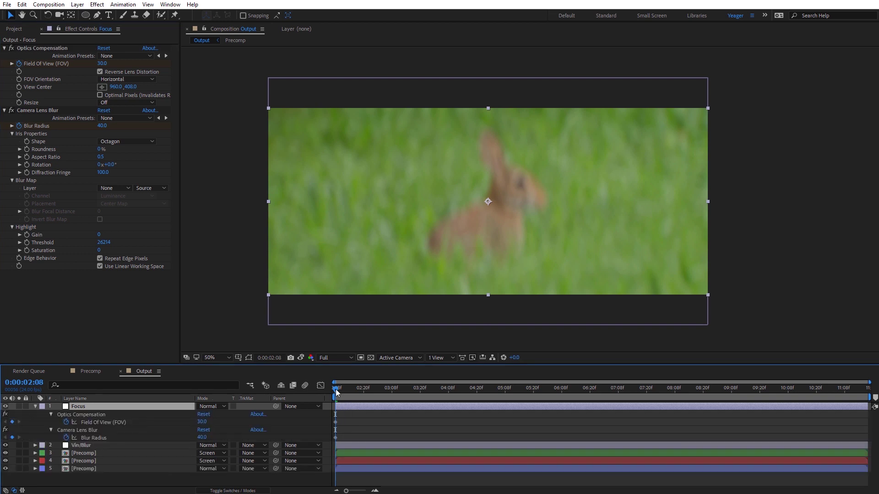
{"action": "left_click_drag", "start_coordinate": [336, 391], "coordinate": [392, 400]}
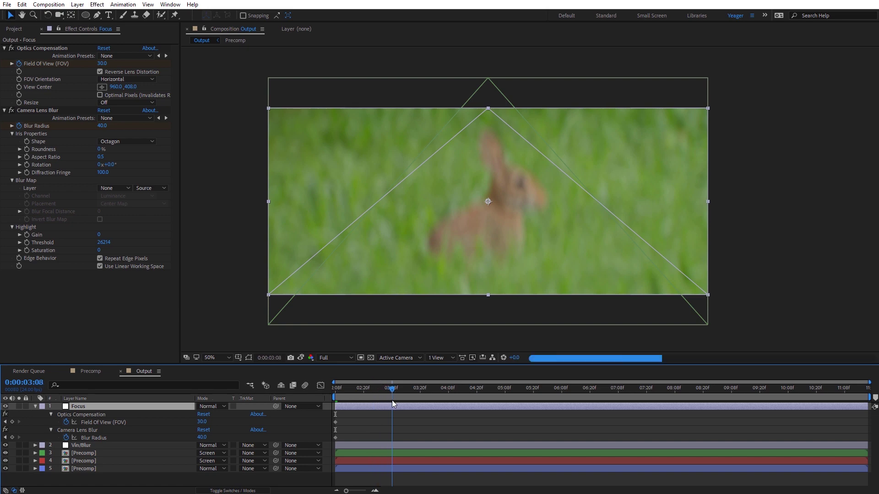
{"action": "left_click", "coordinate": [102, 126]}
{"action": "type", "text": "0"}
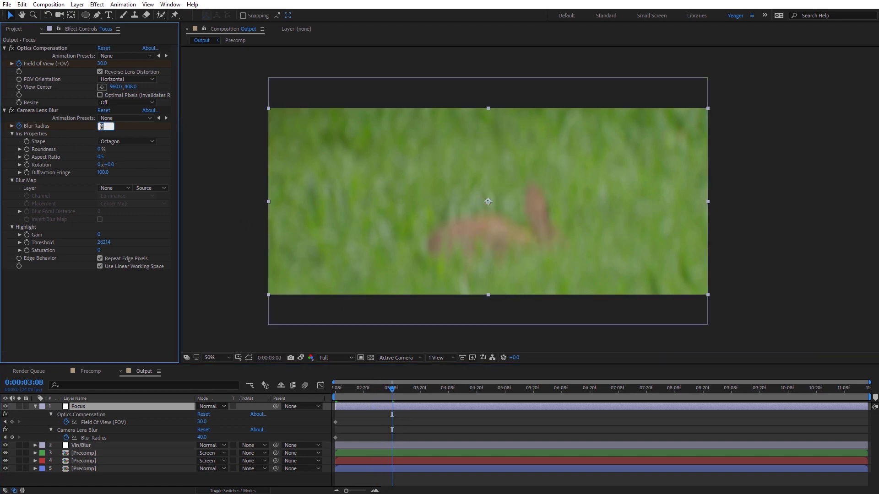
{"action": "key", "text": "Return"}
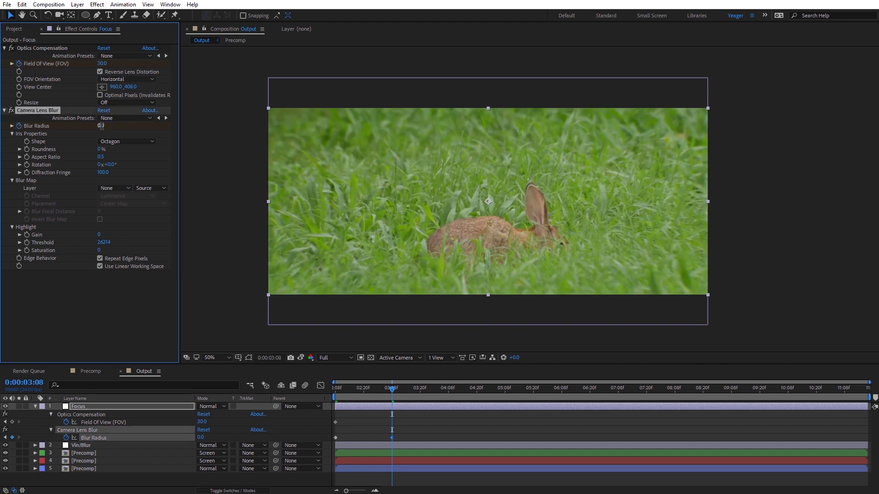
{"action": "left_click", "coordinate": [104, 64]}
{"action": "type", "text": "0"}
{"action": "key", "text": "Return"}
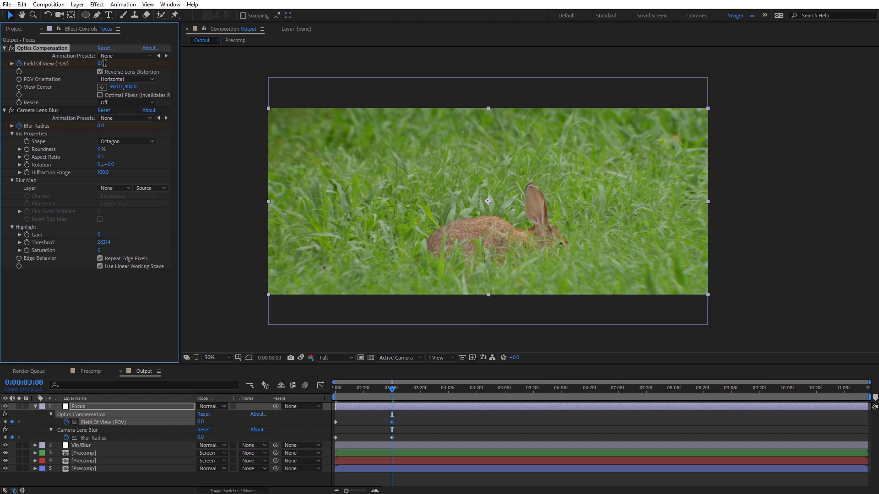
Apply easing to the Focus layer's Blur Radius keyframe at 0:00:03:08 and preview the focus pull
{"action": "left_click", "coordinate": [391, 438]}
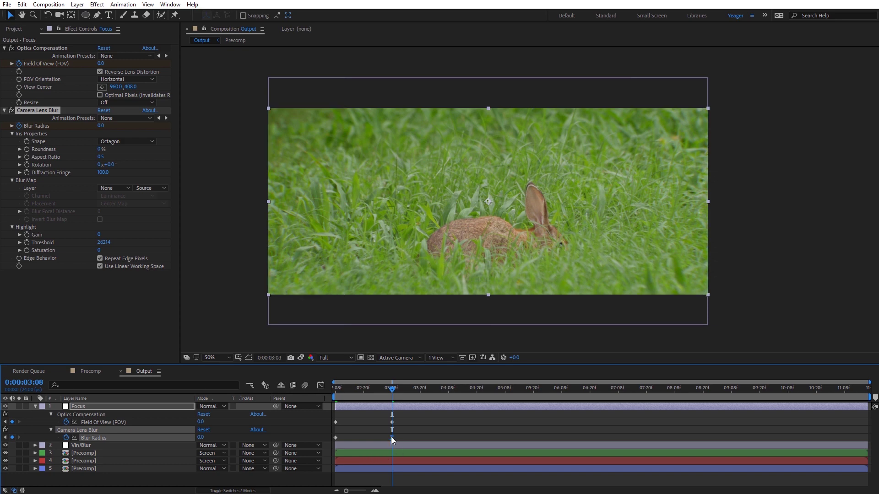
{"action": "mouse_move", "coordinate": [391, 438]}
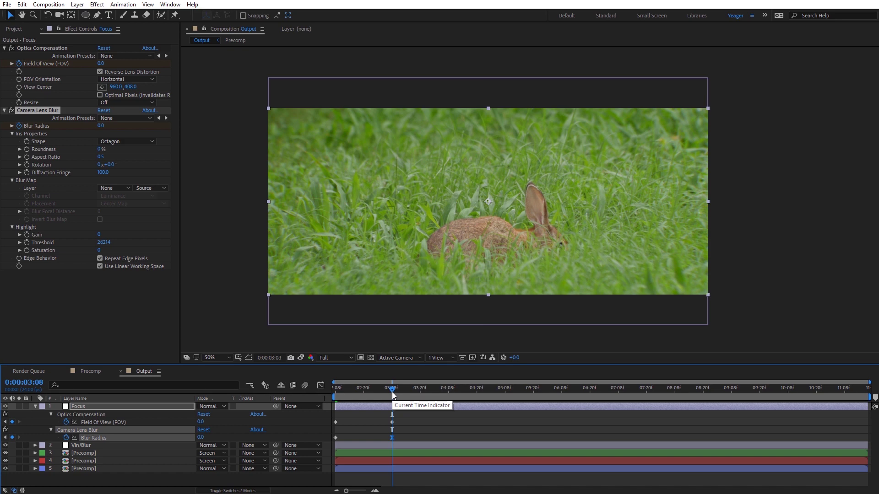
{"action": "key", "text": "space"}
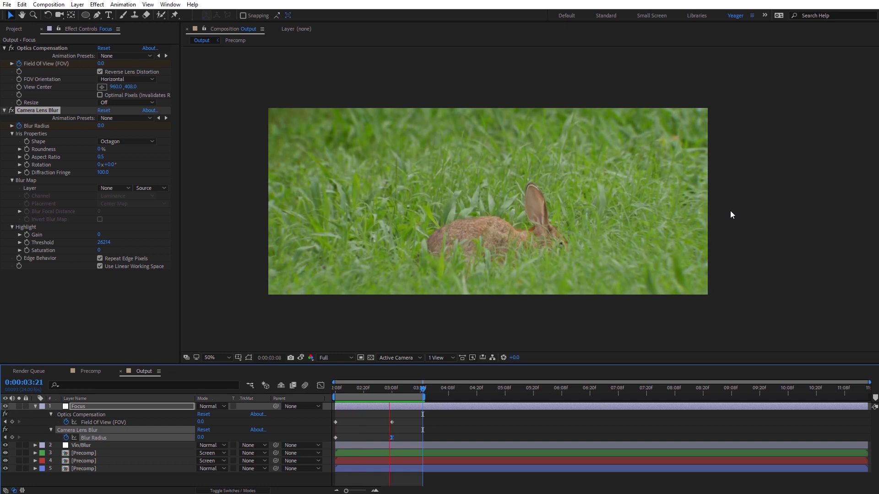
{"action": "key", "text": "space"}
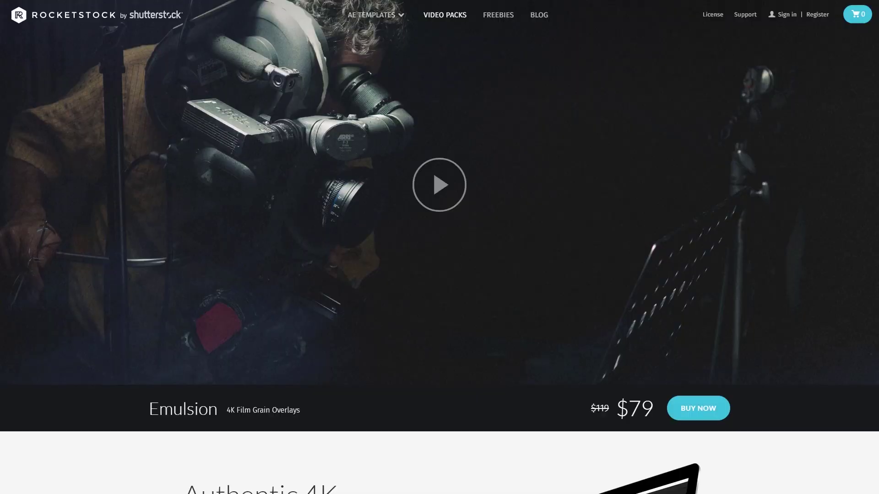
{"action": "scroll", "coordinate": [439, 247], "scroll_direction": "down", "scroll_amount": 4}
{"action": "scroll", "coordinate": [440, 247], "scroll_direction": "down", "scroll_amount": 4}
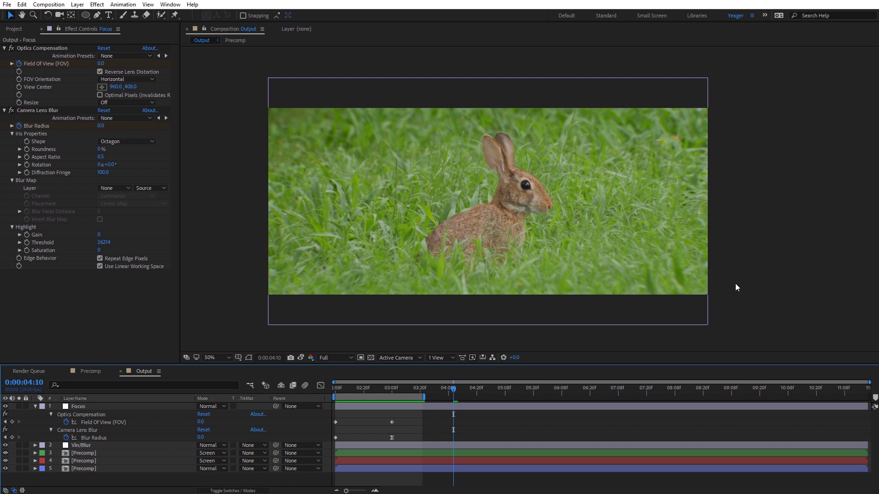
Add a new adjustment layer at the top of the Output composition and rename it Grain
{"action": "right_click", "coordinate": [239, 186]}
{"action": "mouse_move", "coordinate": [289, 193]}
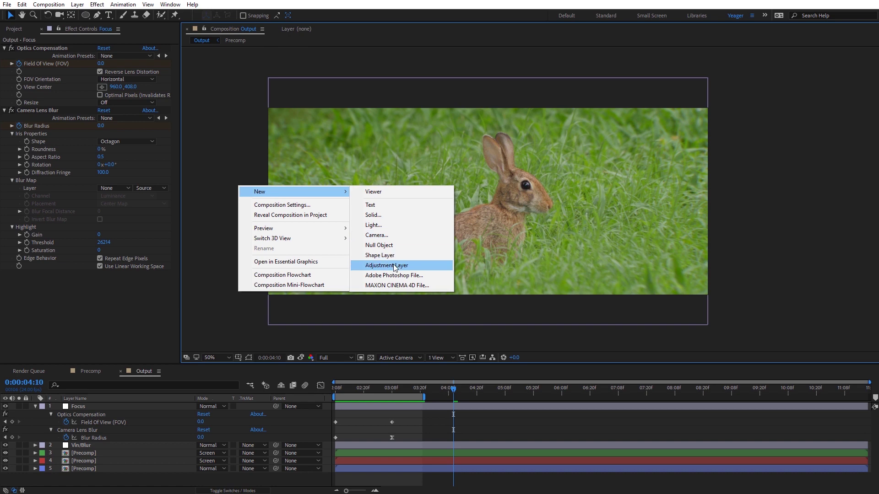
{"action": "left_click", "coordinate": [386, 266]}
{"action": "left_click", "coordinate": [133, 408]}
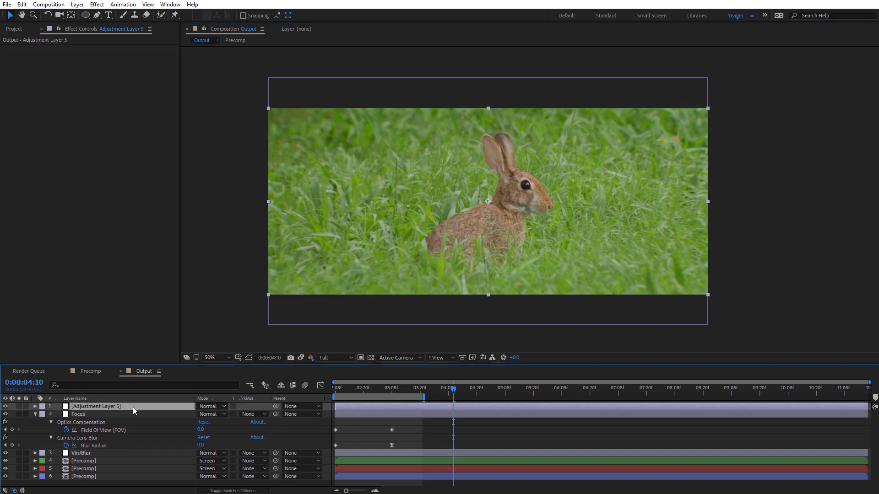
{"action": "key", "text": "Return"}
{"action": "type", "text": "Grain"}
{"action": "key", "text": "Return"}
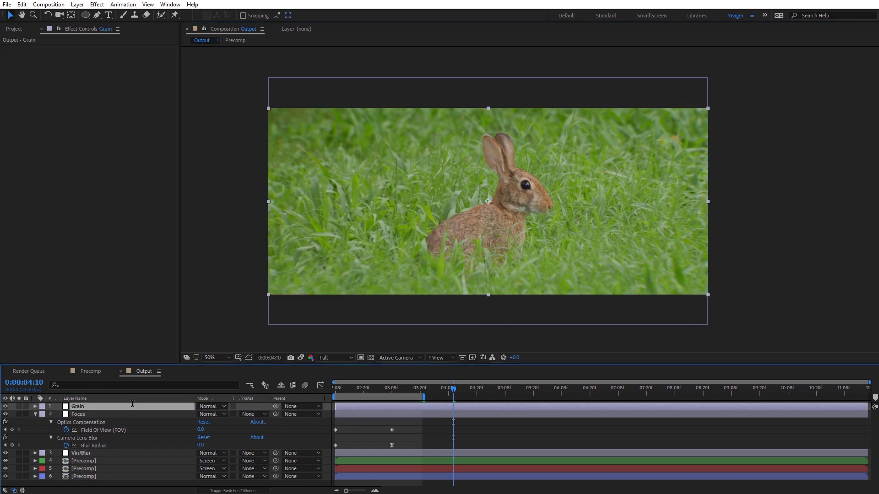
Apply Add Grain to the Grain layer, with Viewing Mode set to Final Output and the Eastman Color Neg 100T (5254) preset
{"action": "left_click", "coordinate": [97, 4]}
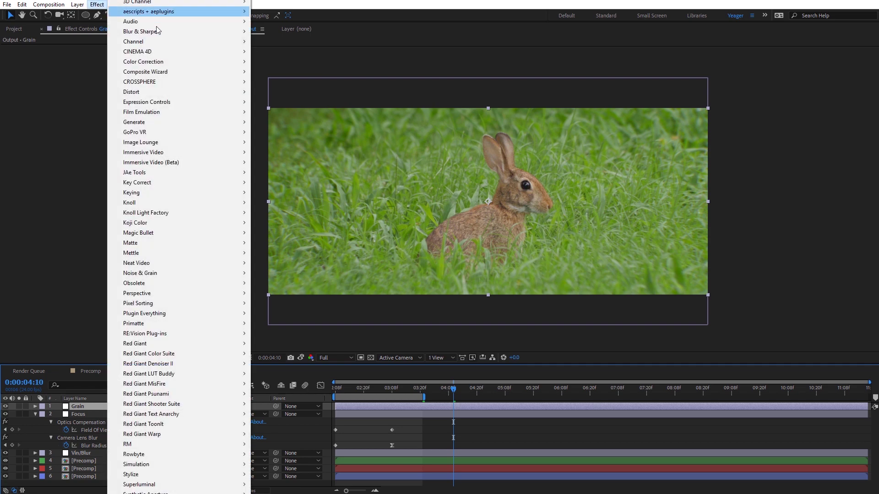
{"action": "mouse_move", "coordinate": [170, 276]}
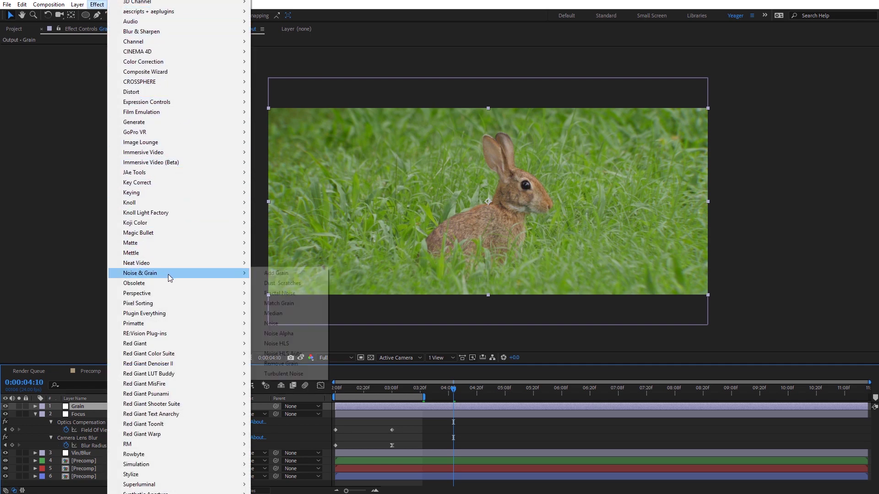
{"action": "left_click", "coordinate": [275, 274]}
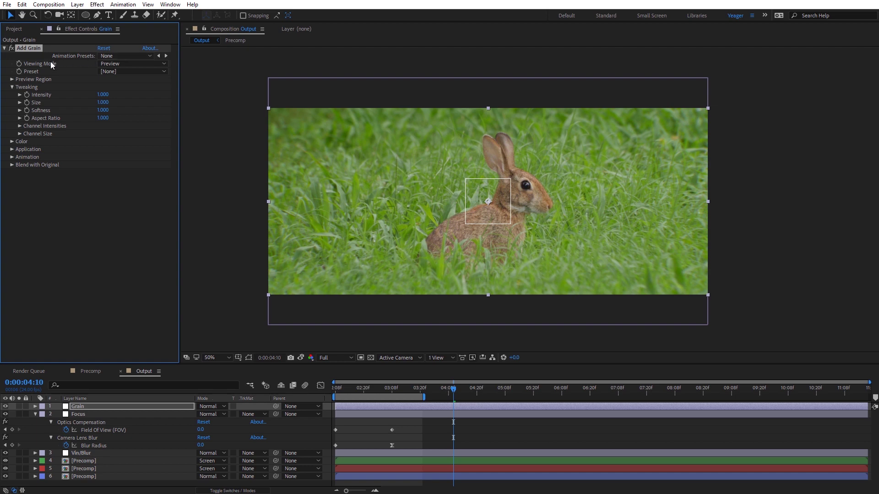
{"action": "left_click", "coordinate": [130, 65]}
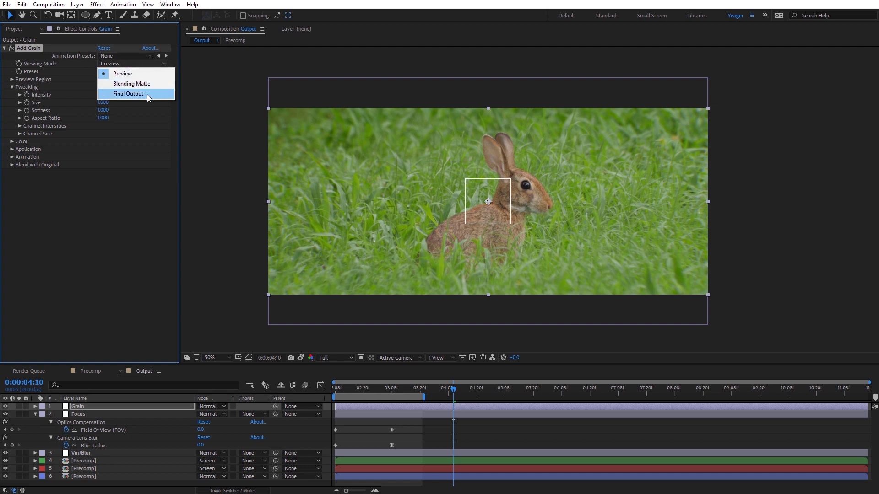
{"action": "left_click", "coordinate": [147, 95]}
{"action": "left_click", "coordinate": [119, 72]}
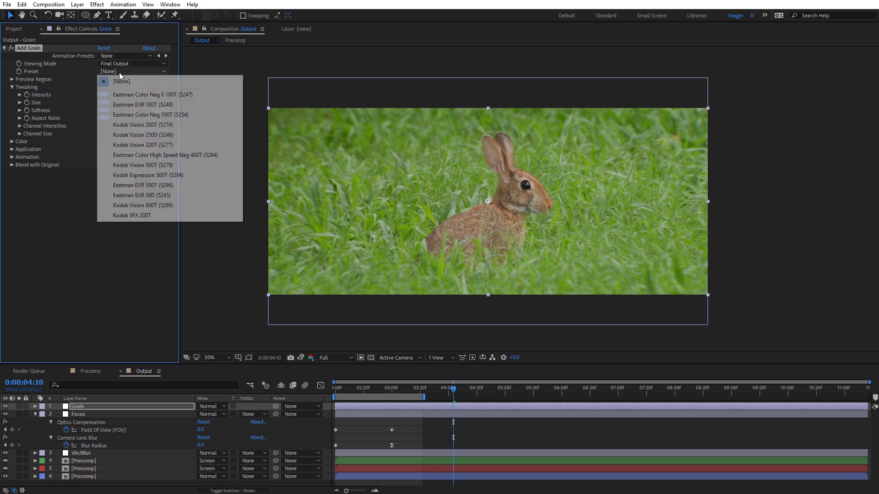
{"action": "left_click", "coordinate": [170, 117]}
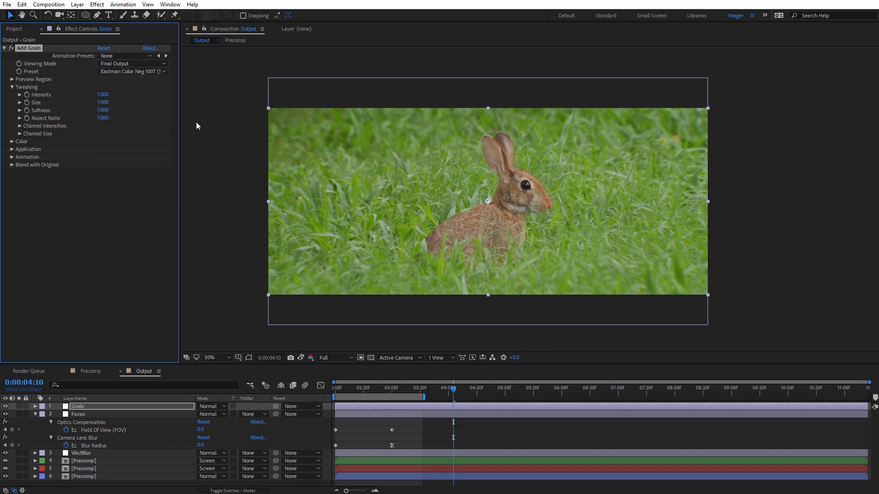
Check the grain on the partly blurred frame at 0:00:02:21 and set the Add Grain Intensity to 0.4
{"action": "key", "text": "slash"}
{"action": "left_click_drag", "start_coordinate": [318, 209], "coordinate": [492, 202]}
{"action": "key", "text": "v"}
{"action": "left_click_drag", "start_coordinate": [353, 391], "coordinate": [345, 391]}
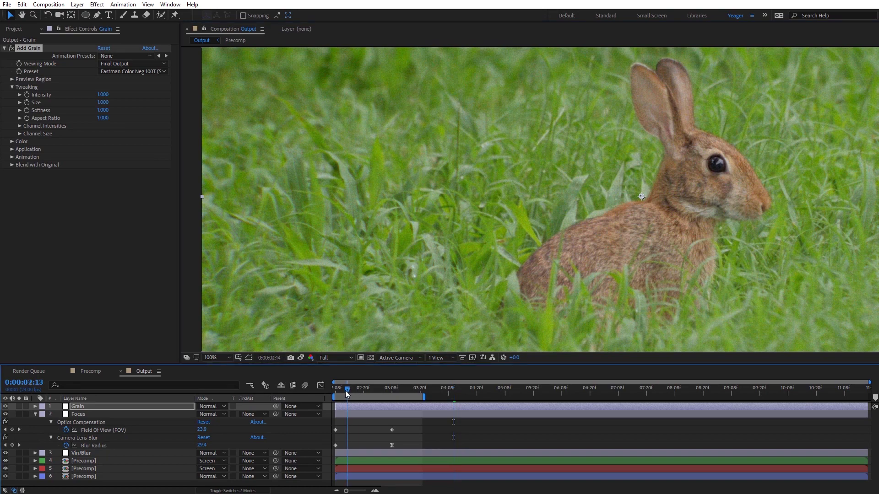
{"action": "left_click", "coordinate": [365, 390]}
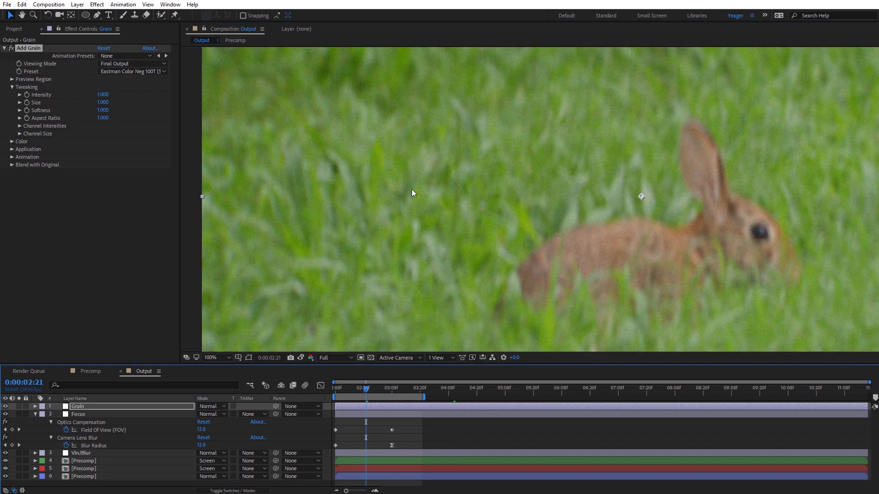
{"action": "scroll", "coordinate": [412, 192], "scroll_direction": "up", "scroll_amount": 2}
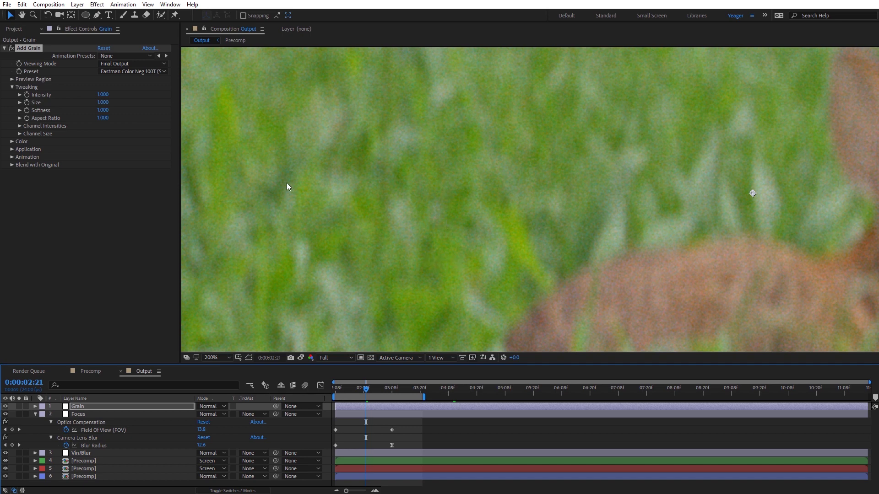
{"action": "left_click", "coordinate": [101, 95]}
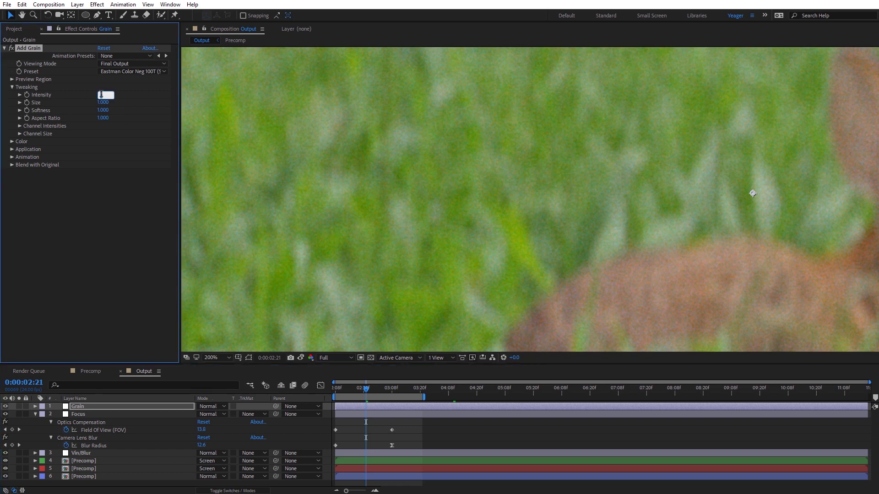
{"action": "type", "text": ".4"}
{"action": "key", "text": "Return"}
{"action": "key", "text": "comma"}
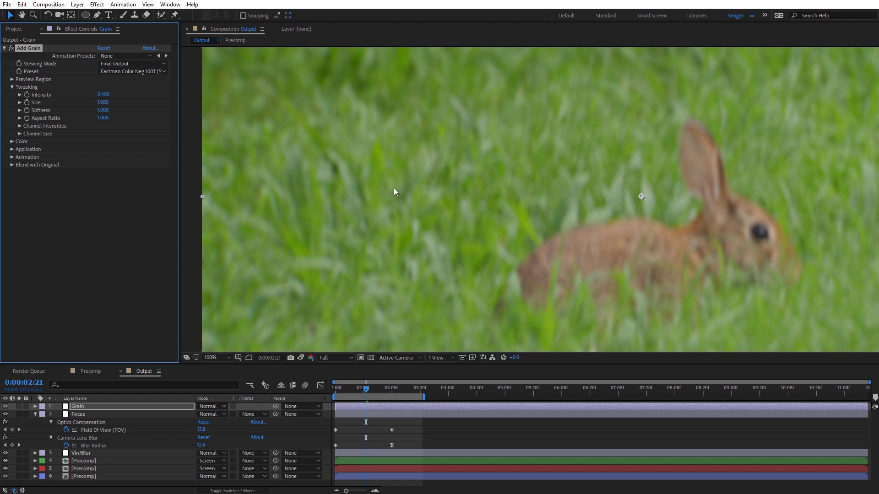
{"action": "key", "text": "Home"}
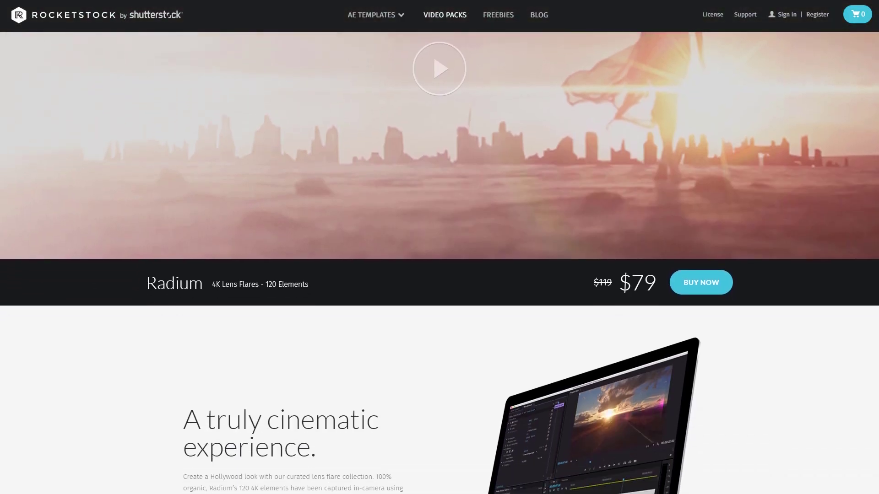
{"action": "scroll", "coordinate": [440, 264], "scroll_direction": "down", "scroll_amount": 3}
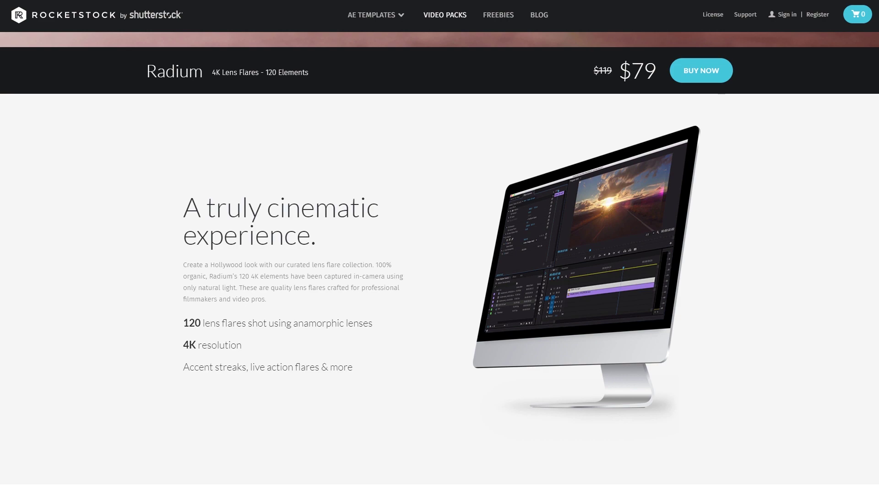
{"action": "scroll", "coordinate": [440, 263], "scroll_direction": "down", "scroll_amount": 10}
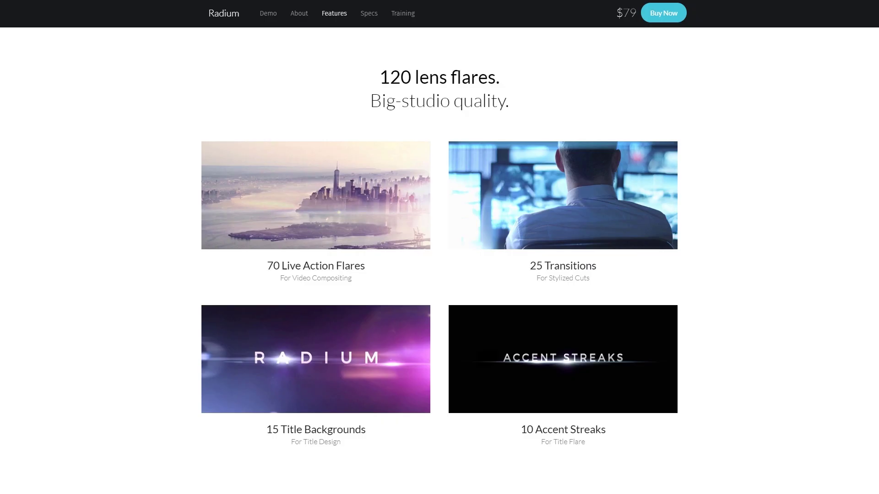